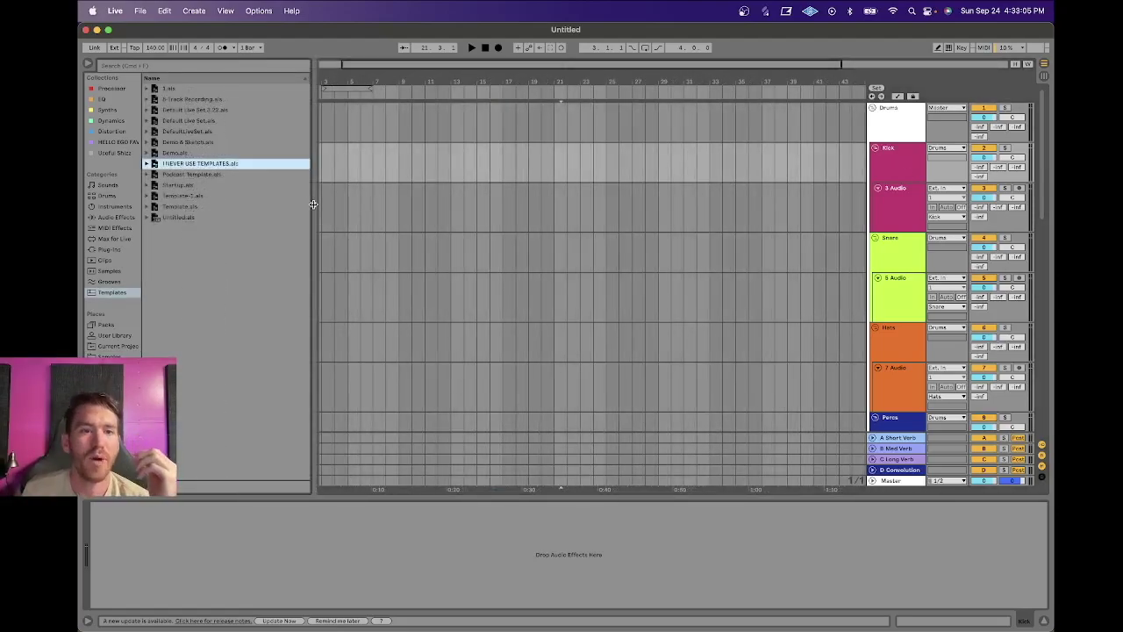
Narrow the browser to give the arrangement more width.
{"action": "left_click_drag", "start_coordinate": [313, 203], "coordinate": [255, 206]}
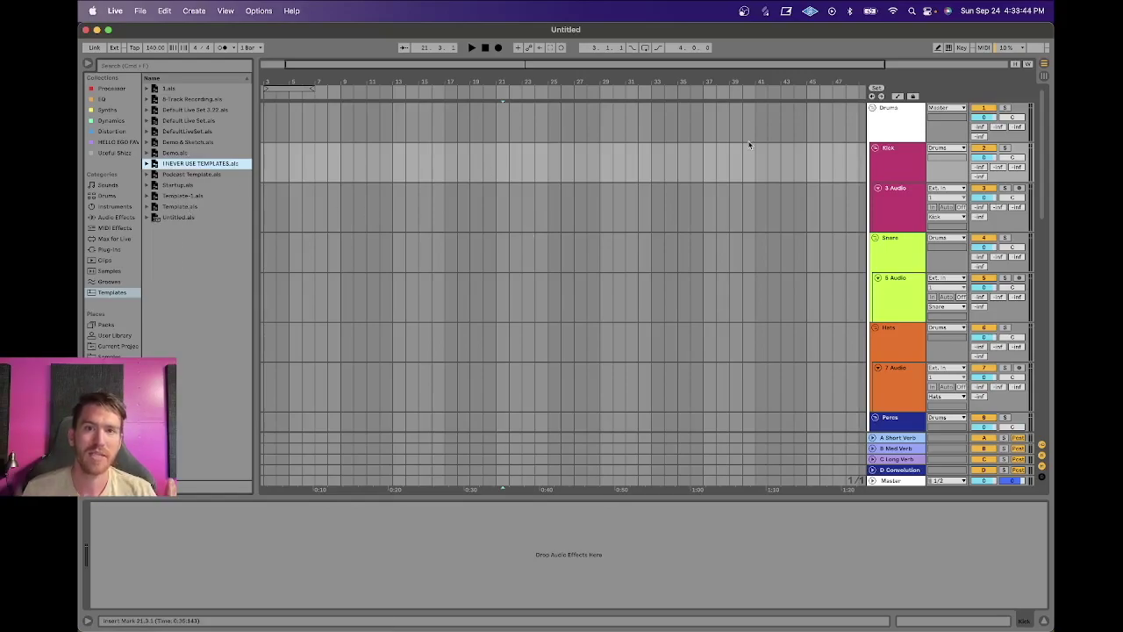
{"action": "left_click", "coordinate": [904, 129]}
{"action": "key", "text": "super+n"}
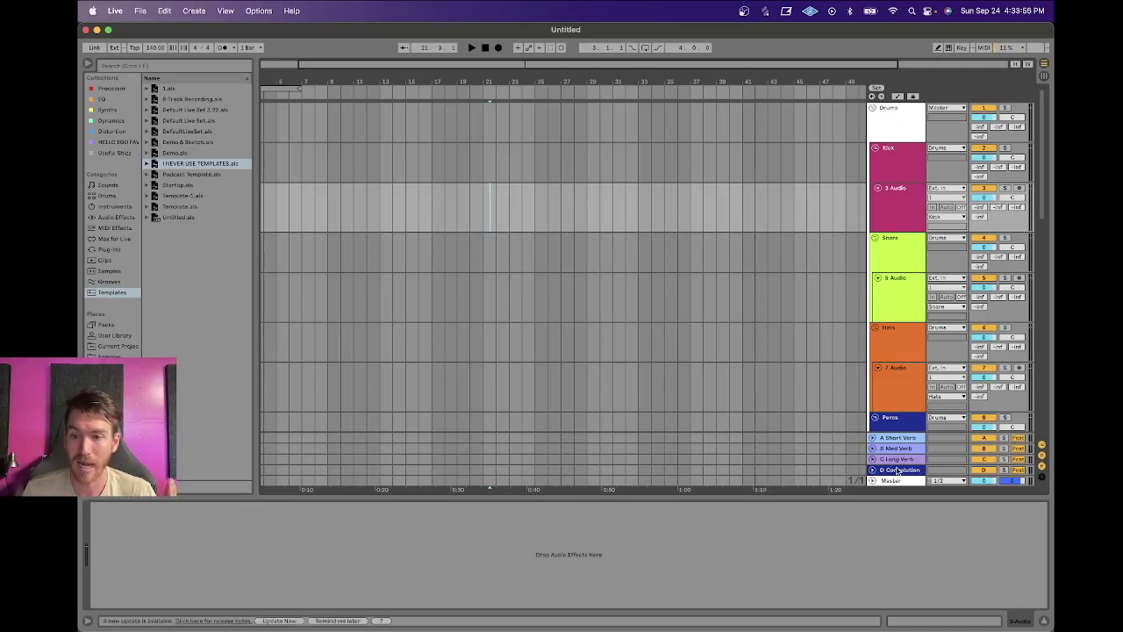
Collapse the Drums and Routing groups and select the Vox group.
{"action": "left_click", "coordinate": [888, 112]}
{"action": "left_click", "coordinate": [872, 108]}
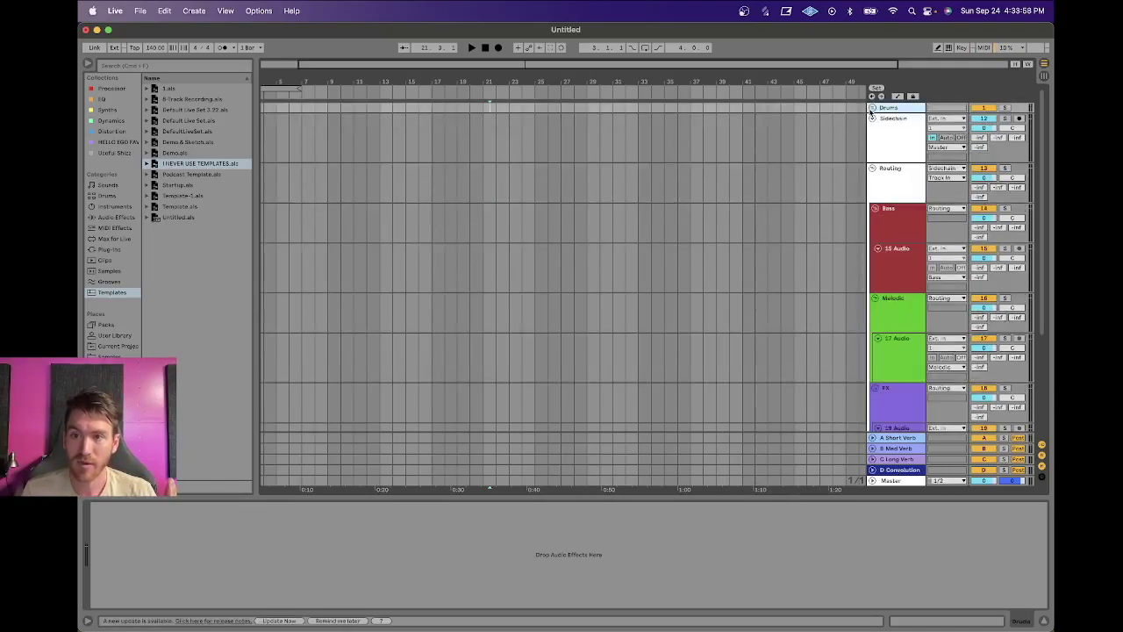
{"action": "left_click", "coordinate": [872, 168]}
{"action": "left_click", "coordinate": [888, 170]}
{"action": "left_click", "coordinate": [887, 179]}
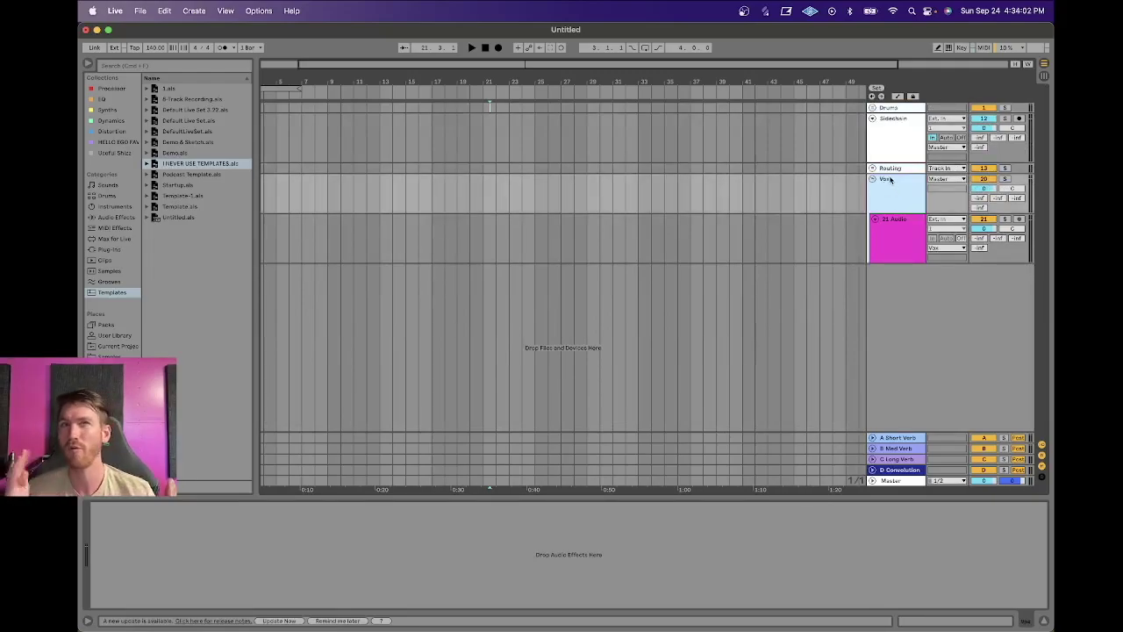
Review the top-level Drums, Sidechain, Routing and Vox tracks, expanding the Routing group and showing the Sidechain track's devices.
{"action": "left_click", "coordinate": [885, 107]}
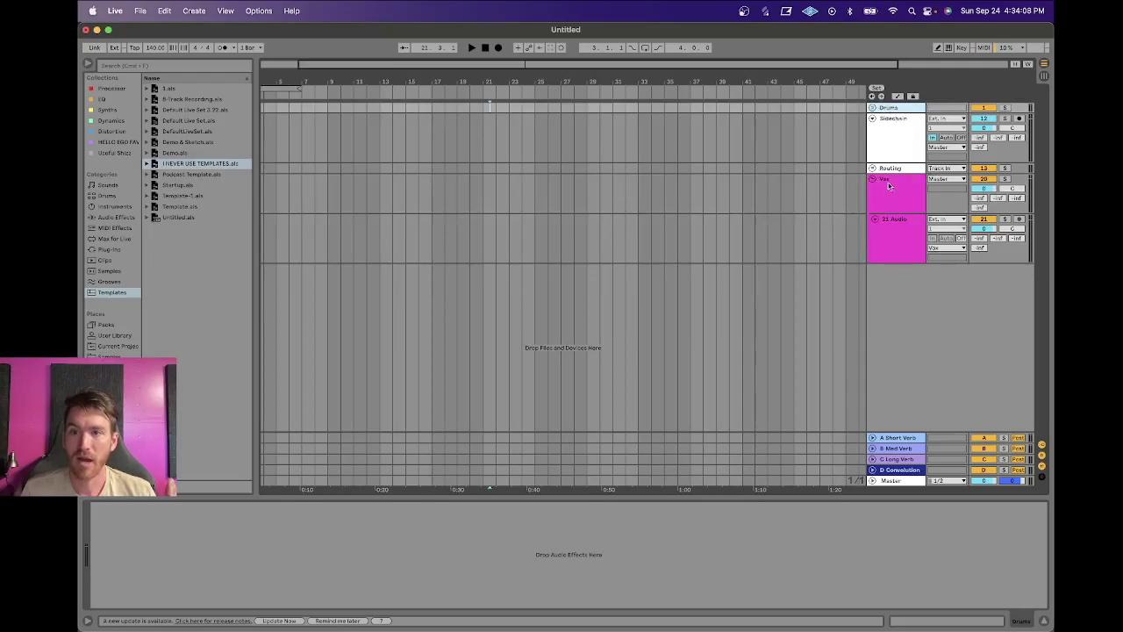
{"action": "left_click", "coordinate": [900, 136]}
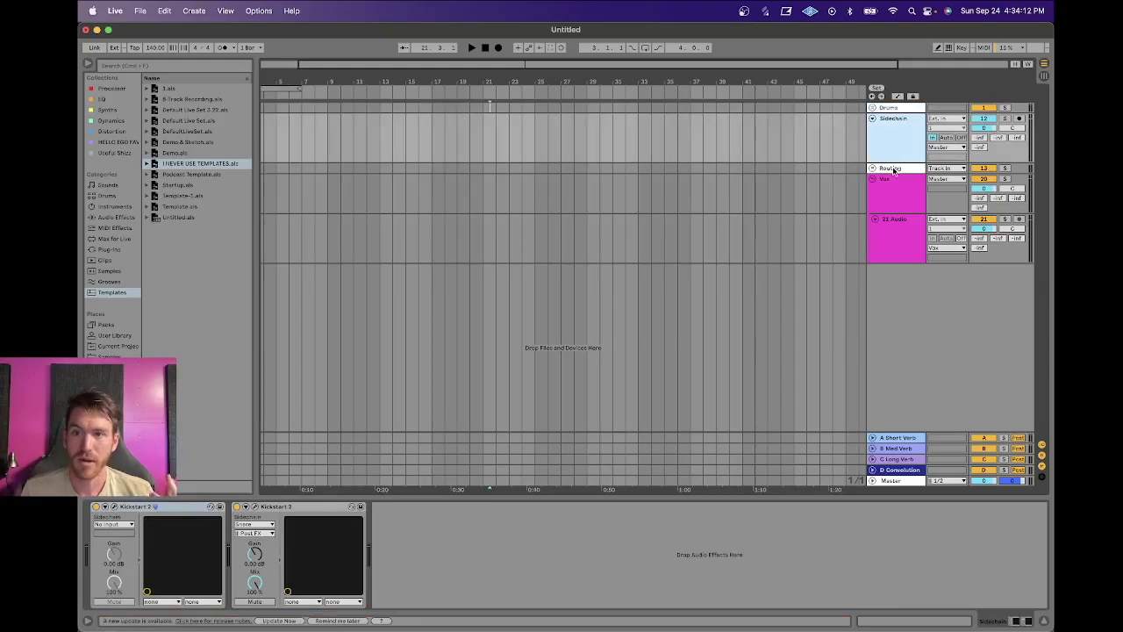
{"action": "left_click", "coordinate": [893, 169]}
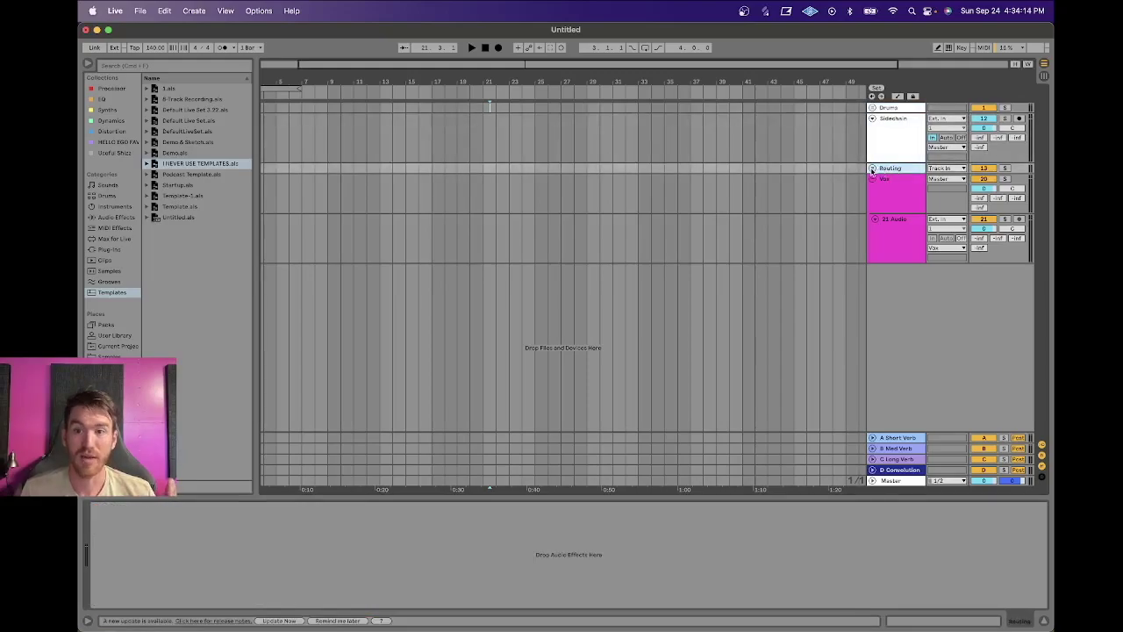
{"action": "left_click", "coordinate": [872, 169]}
{"action": "left_click", "coordinate": [872, 169]}
{"action": "left_click", "coordinate": [889, 190]}
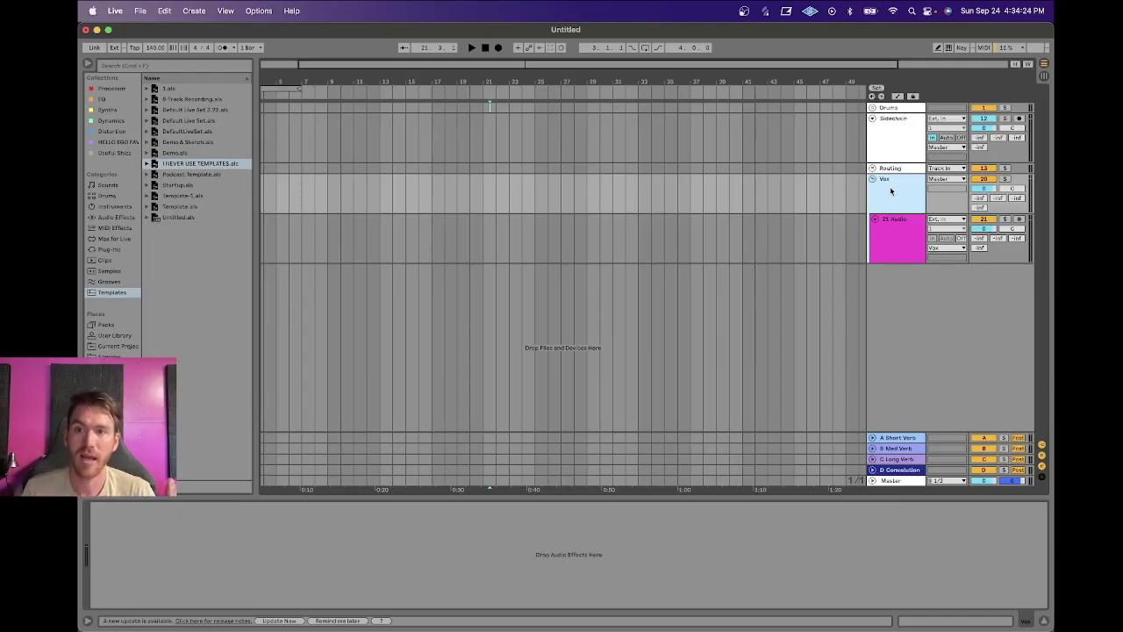
{"action": "left_click", "coordinate": [872, 168]}
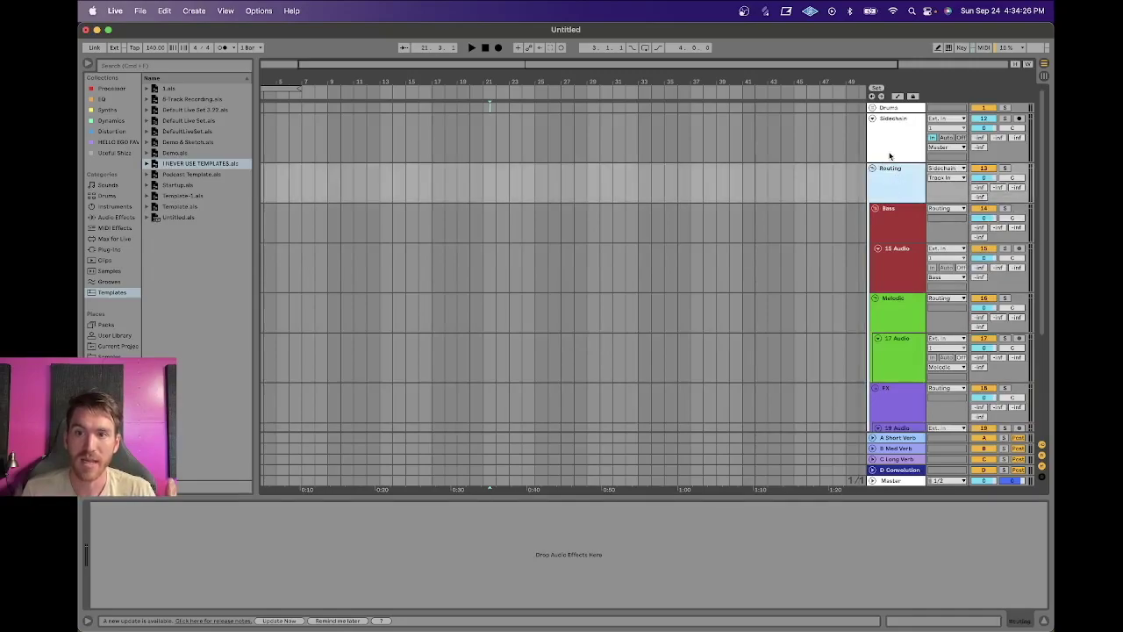
{"action": "left_click", "coordinate": [888, 149]}
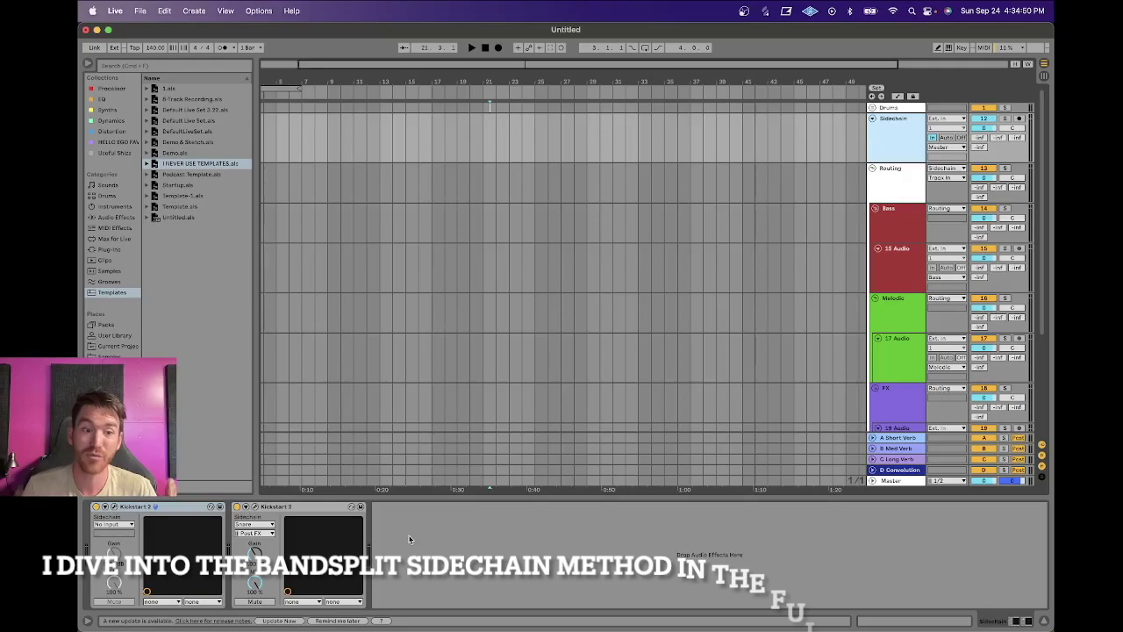
Examine the settings of both Kickstart 2 plug-ins on the Sidechain track, closing their windows when done.
{"action": "left_click", "coordinate": [114, 507]}
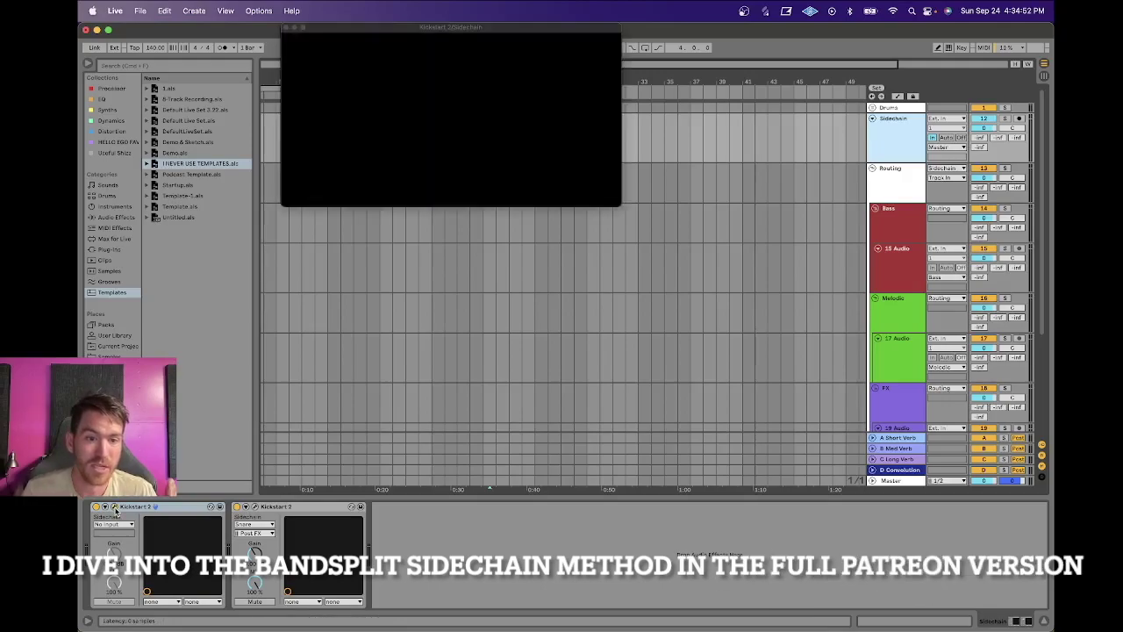
{"action": "left_click", "coordinate": [569, 45]}
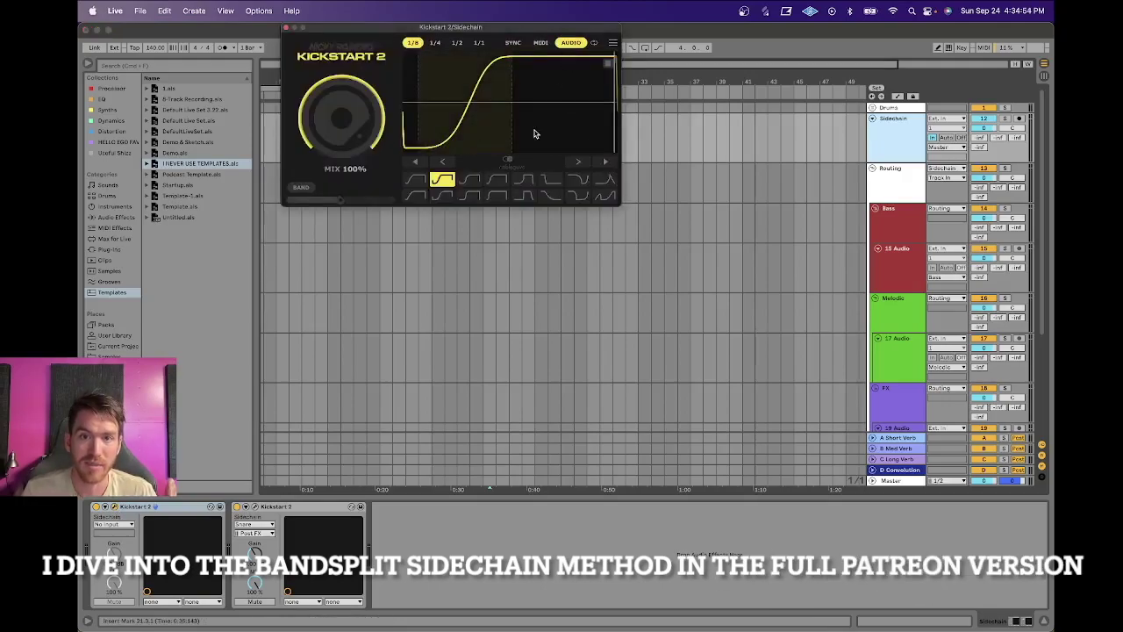
{"action": "left_click", "coordinate": [255, 506]}
{"action": "left_click", "coordinate": [570, 43]}
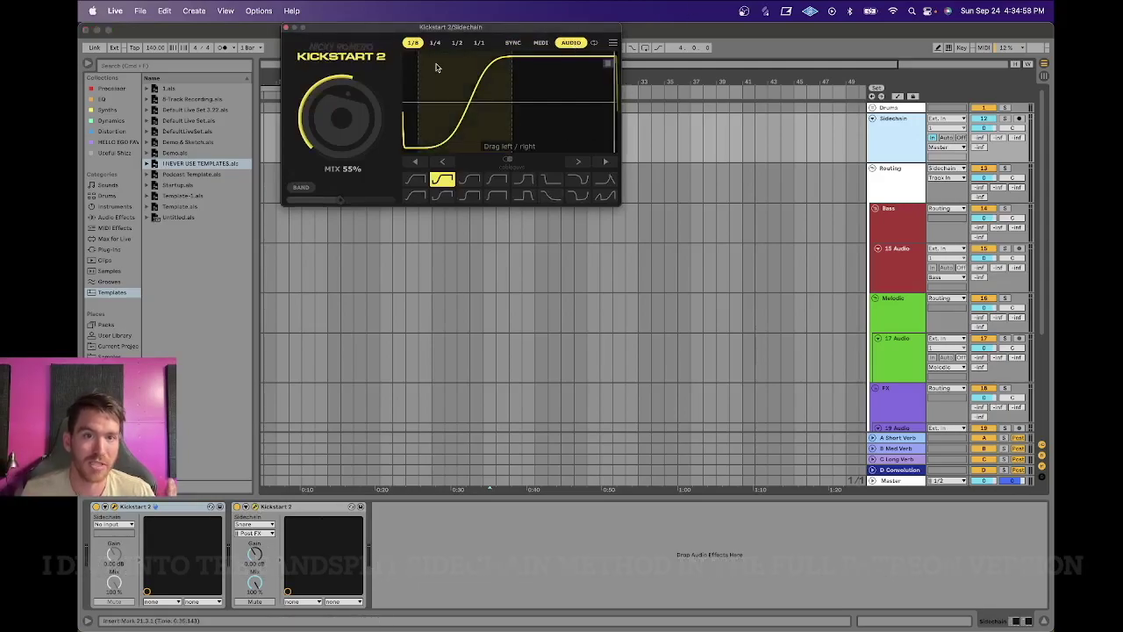
{"action": "left_click", "coordinate": [286, 29]}
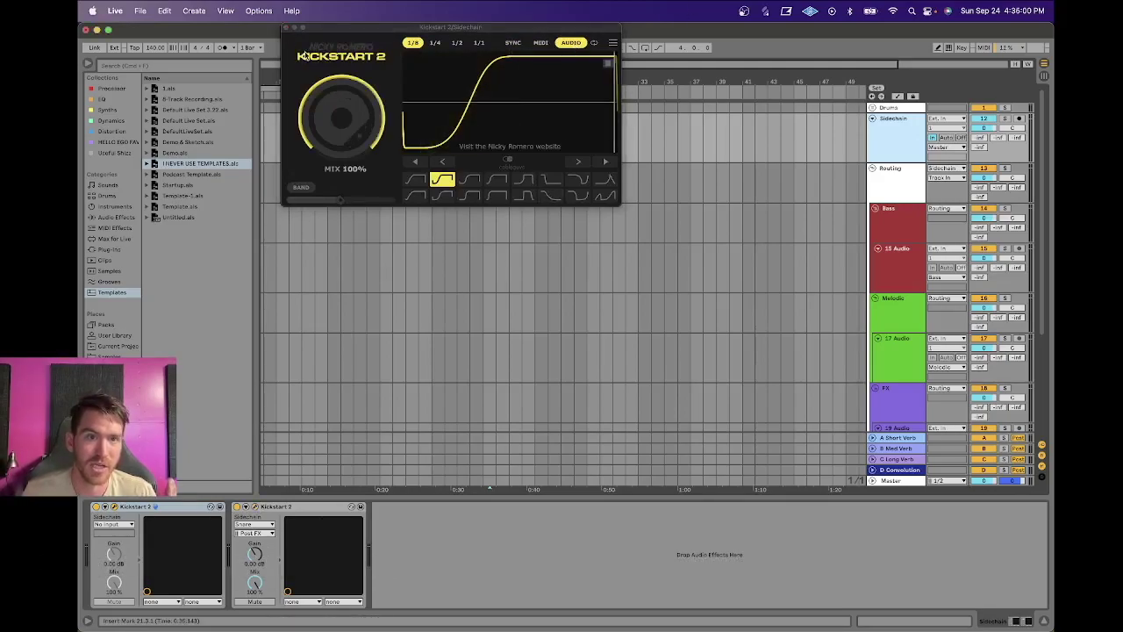
{"action": "left_click", "coordinate": [286, 29]}
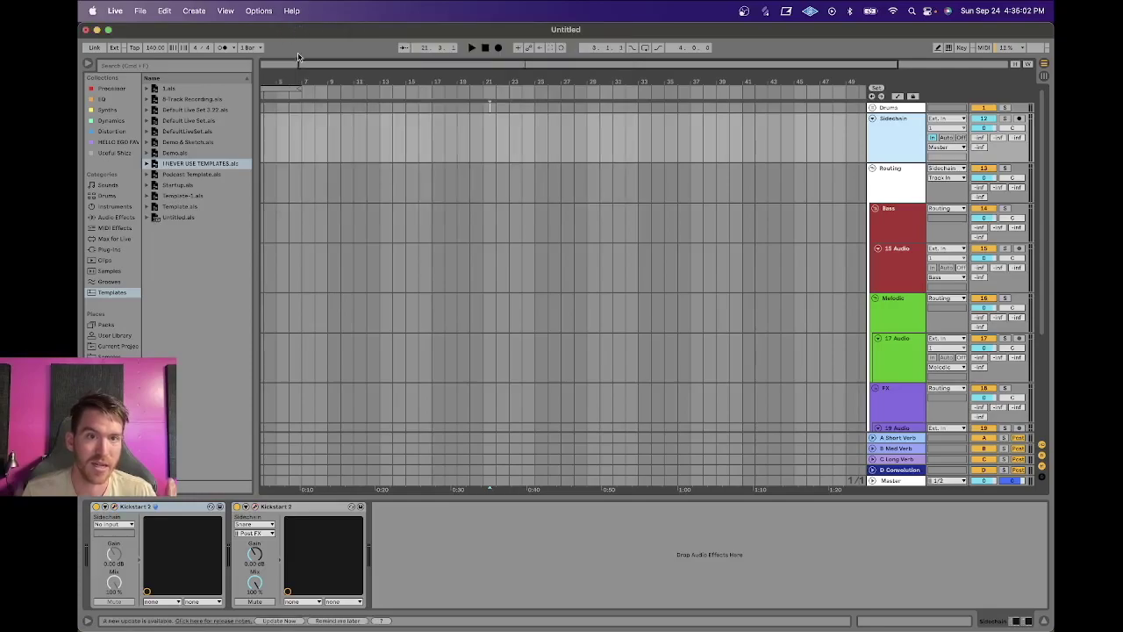
Save the Live Set as a template named Untitled.als, replacing the existing template of that name.
{"action": "left_click", "coordinate": [140, 10]}
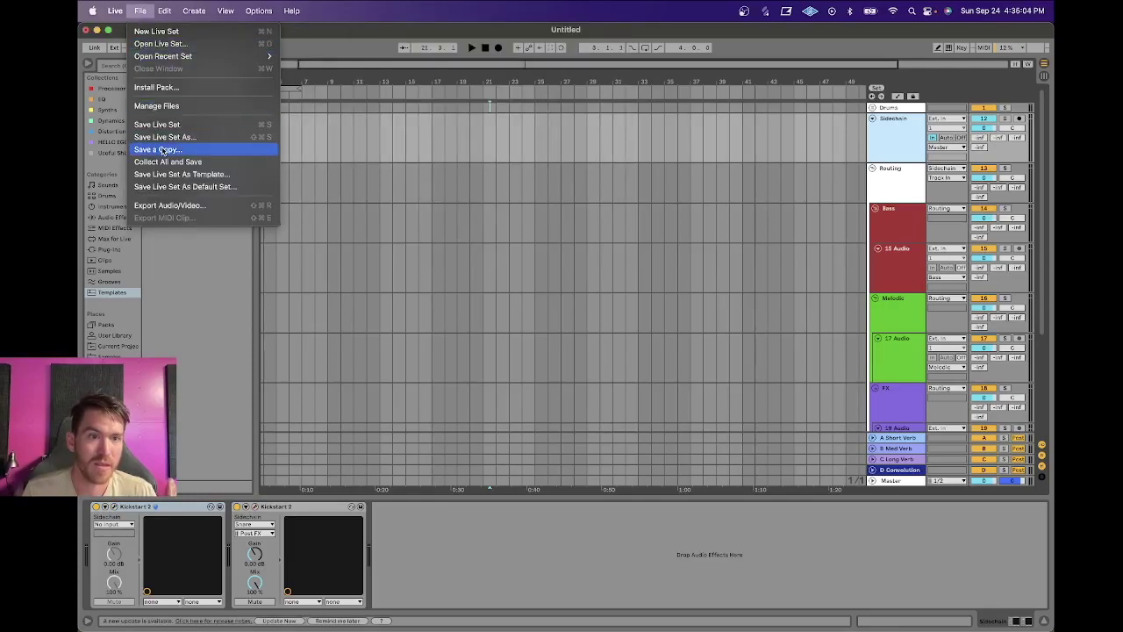
{"action": "left_click", "coordinate": [184, 174]}
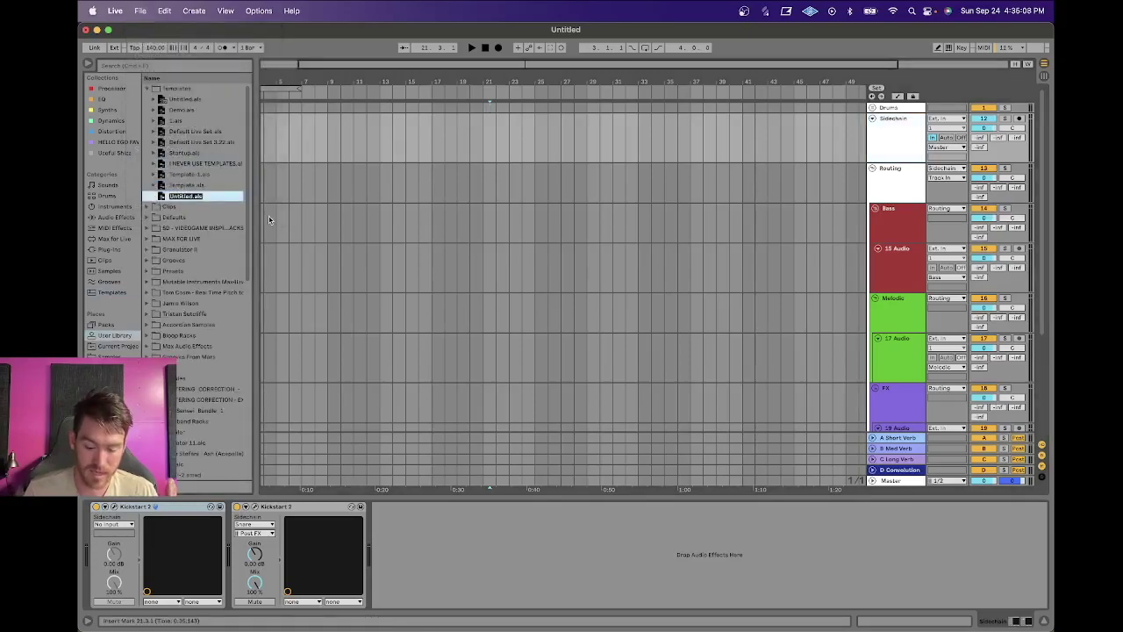
{"action": "key", "text": "Return"}
{"action": "left_click", "coordinate": [646, 358]}
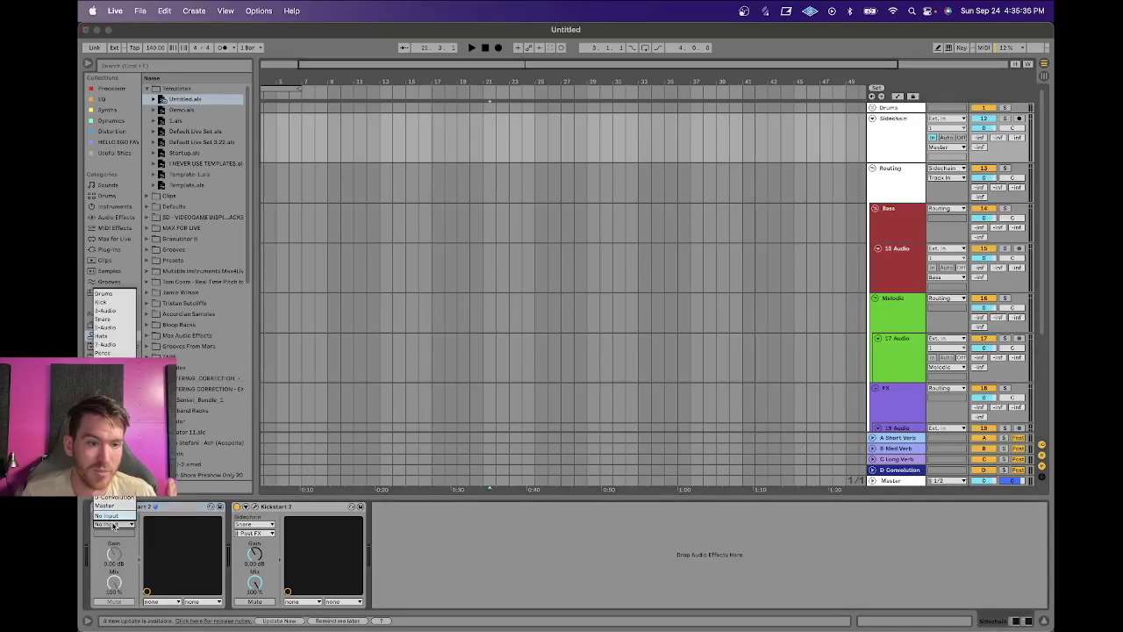
Expand the Drums group and look through its Kick and Snare subgroups.
{"action": "left_click", "coordinate": [873, 108]}
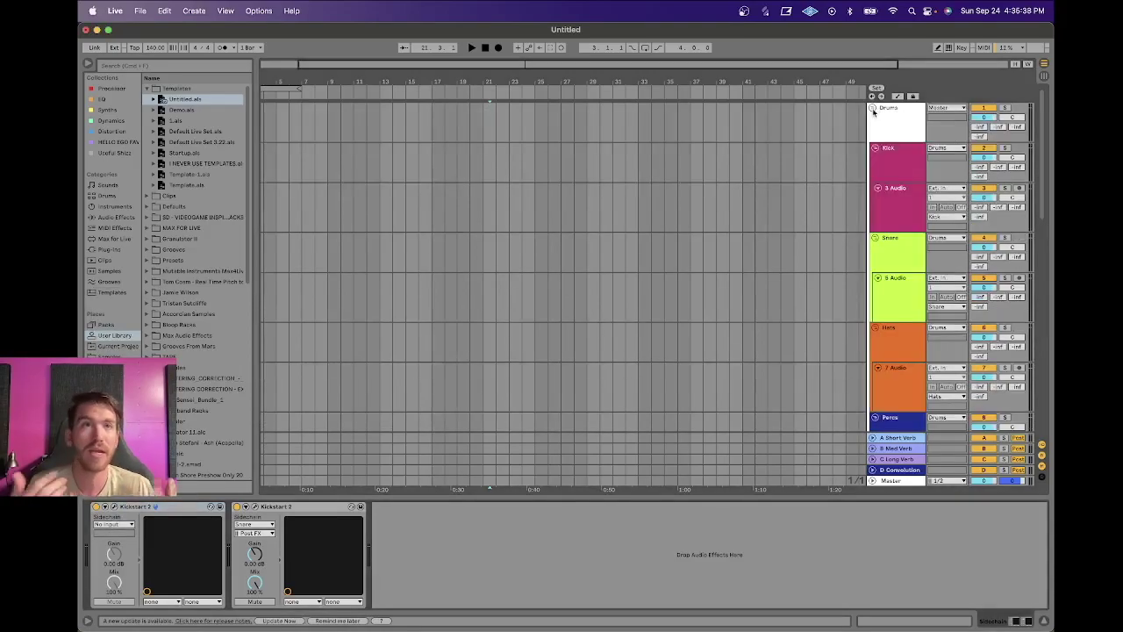
{"action": "left_click", "coordinate": [885, 162]}
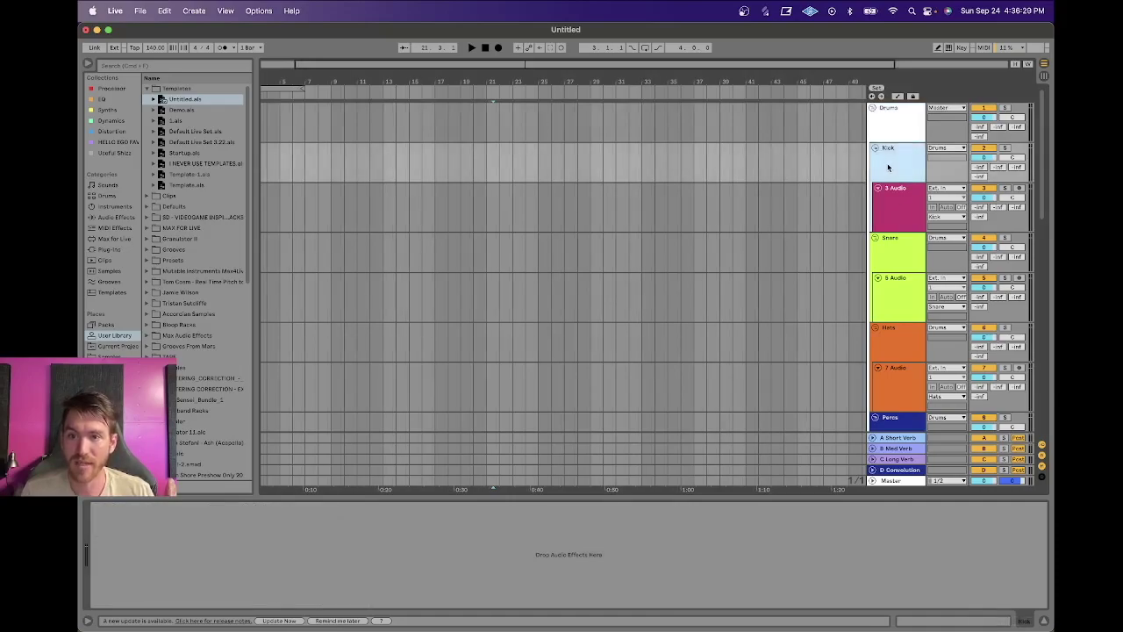
{"action": "left_click", "coordinate": [893, 242]}
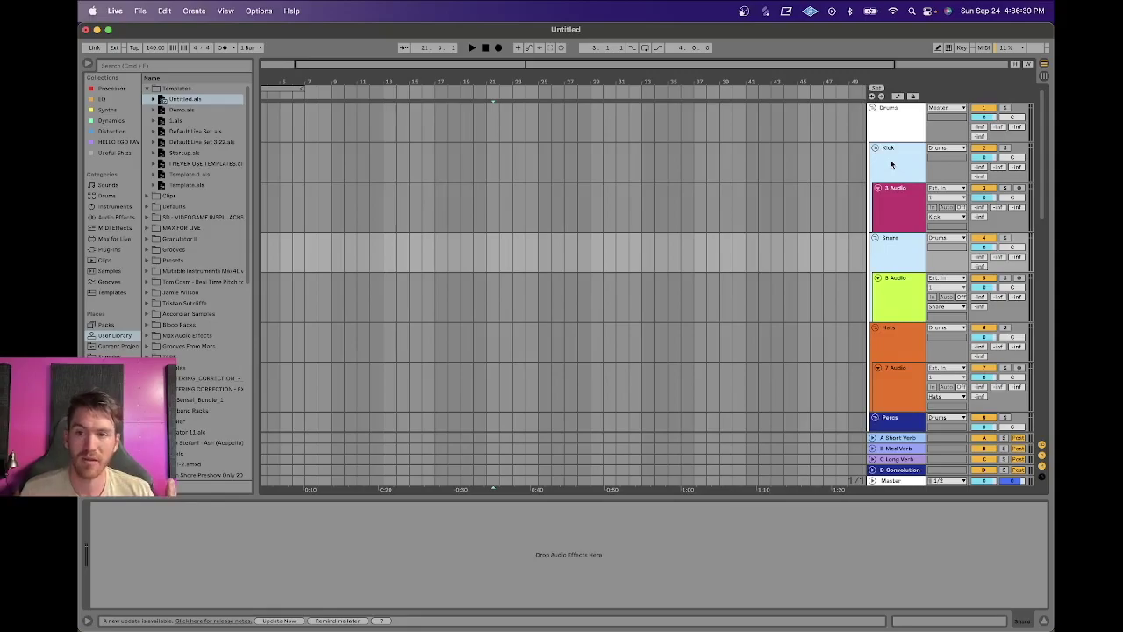
{"action": "left_click", "coordinate": [890, 163]}
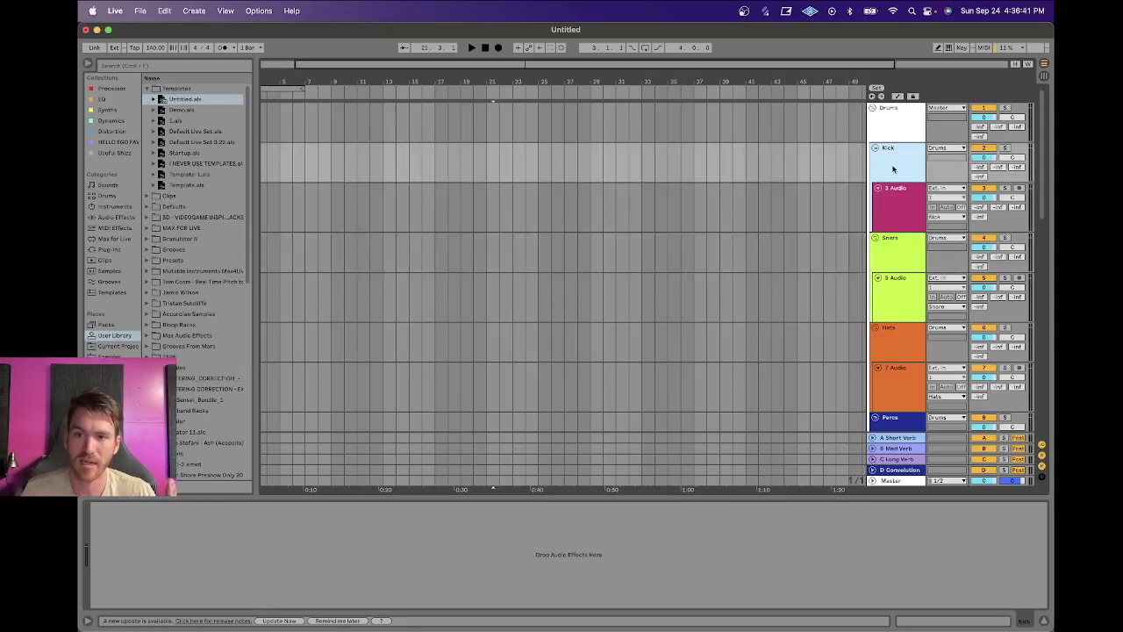
{"action": "left_click", "coordinate": [888, 253]}
{"action": "scroll", "coordinate": [888, 253], "scroll_direction": "down", "scroll_amount": 2}
Rename the Hats group in the Drums group to Cymbals.
{"action": "left_click", "coordinate": [890, 273]}
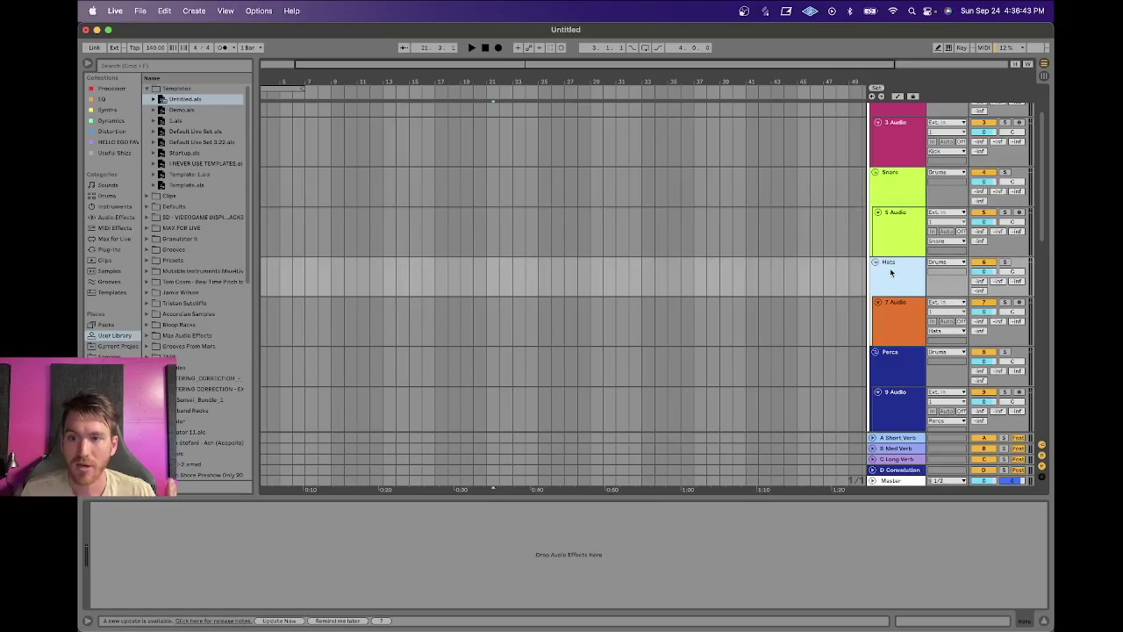
{"action": "key", "text": "super+r"}
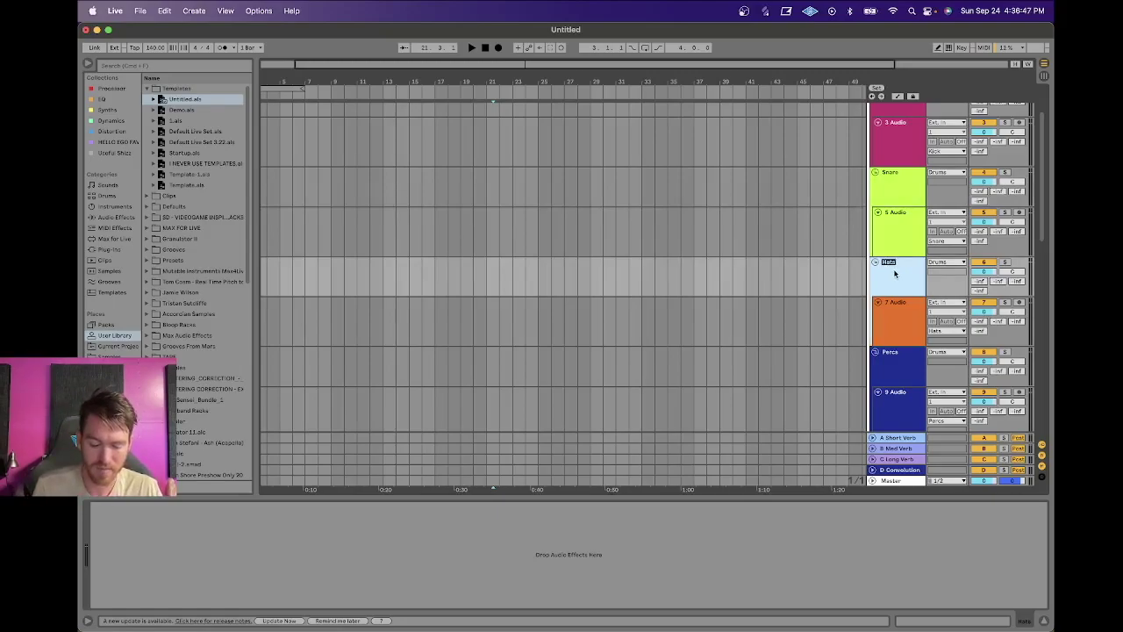
{"action": "type", "text": "Cymbal"}
{"action": "key", "text": "Return"}
Save the current Live Set as the default set.
{"action": "left_click", "coordinate": [139, 10]}
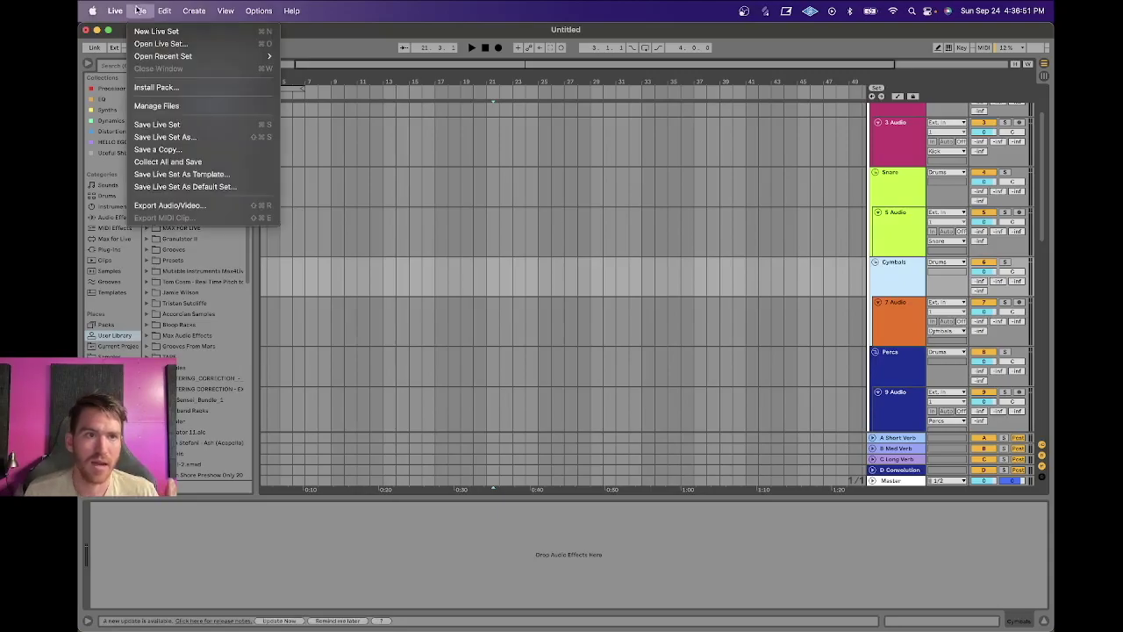
{"action": "left_click", "coordinate": [177, 187]}
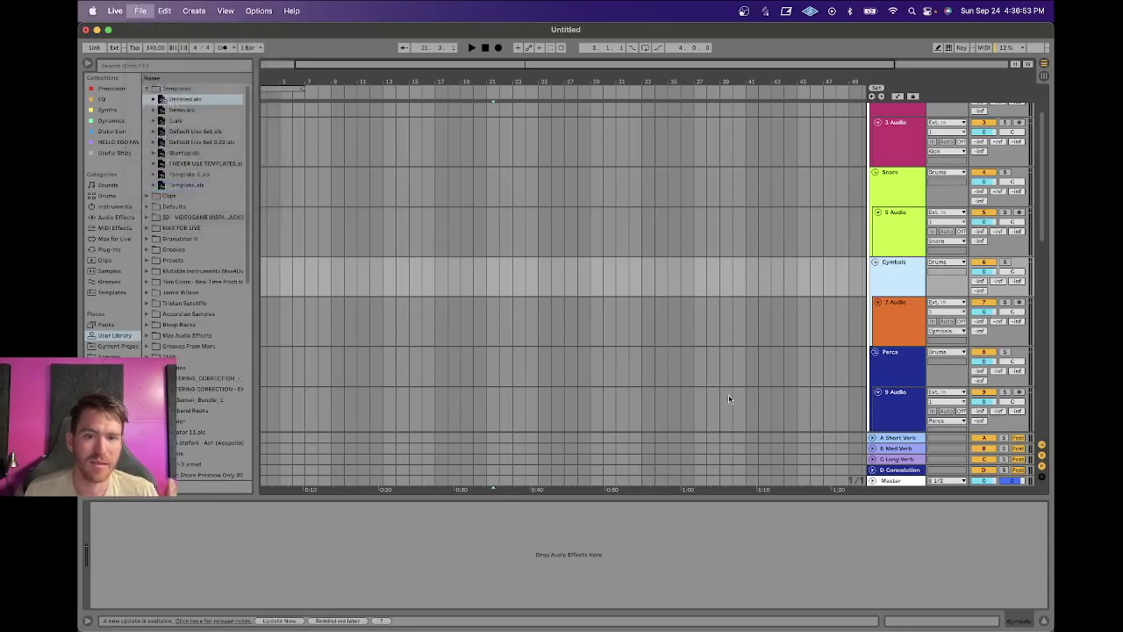
{"action": "left_click", "coordinate": [658, 356]}
Examine the Cymbals group and the 7 Audio track nested in it among the other drum groups.
{"action": "left_click", "coordinate": [911, 290]}
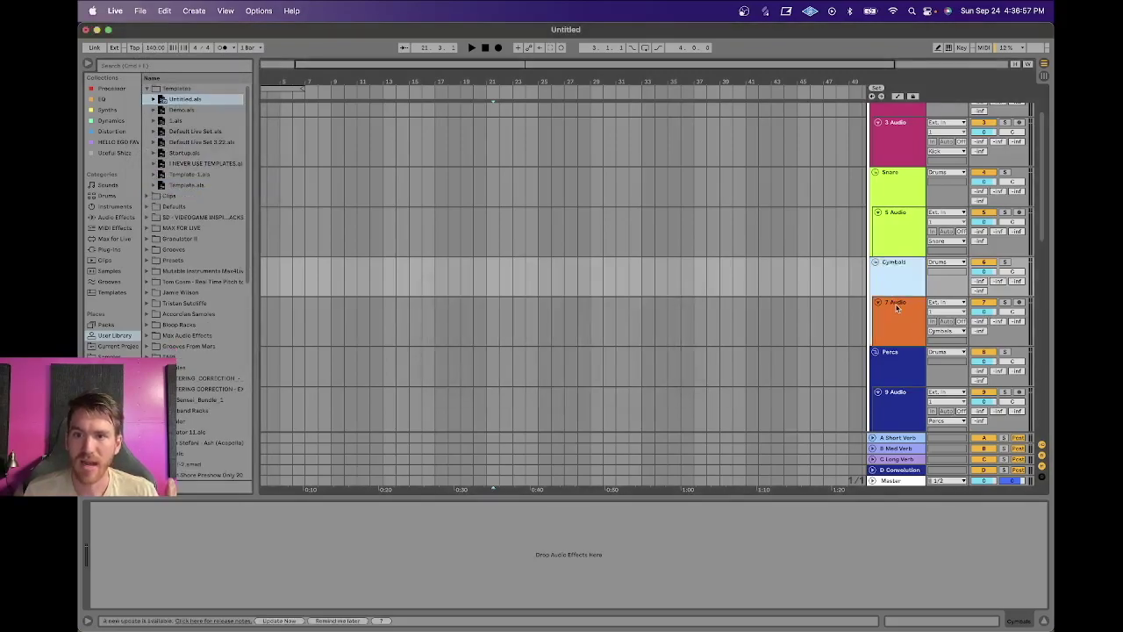
{"action": "left_click", "coordinate": [896, 311]}
{"action": "scroll", "coordinate": [895, 311], "scroll_direction": "down", "scroll_amount": 3}
{"action": "scroll", "coordinate": [894, 325], "scroll_direction": "up", "scroll_amount": 4}
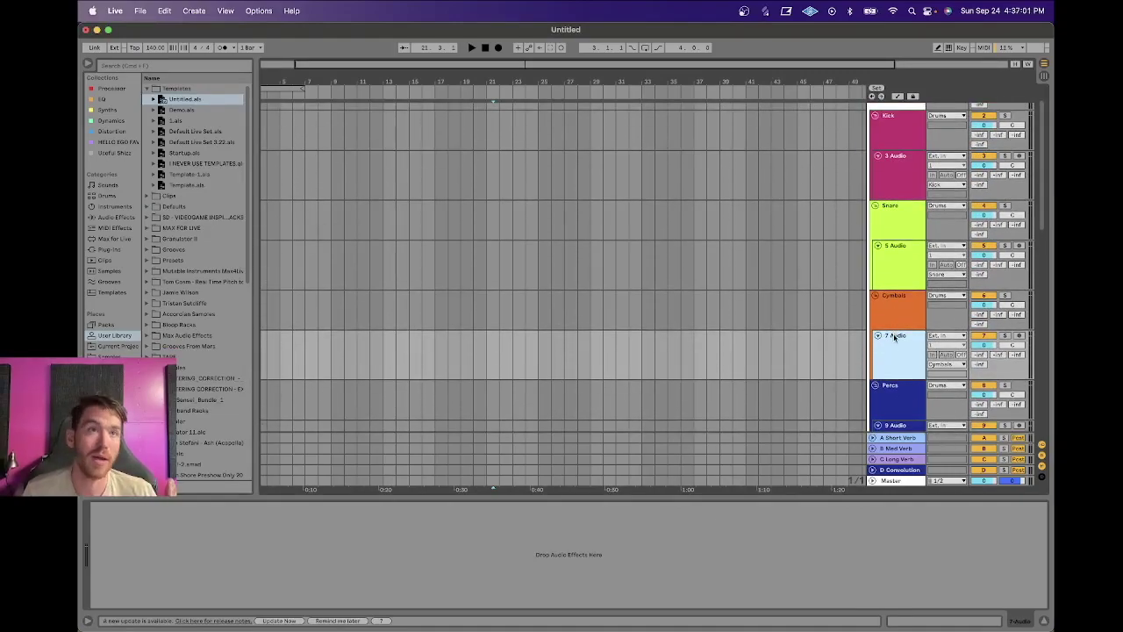
{"action": "left_click", "coordinate": [907, 304]}
{"action": "left_click", "coordinate": [904, 334]}
{"action": "left_click", "coordinate": [900, 317]}
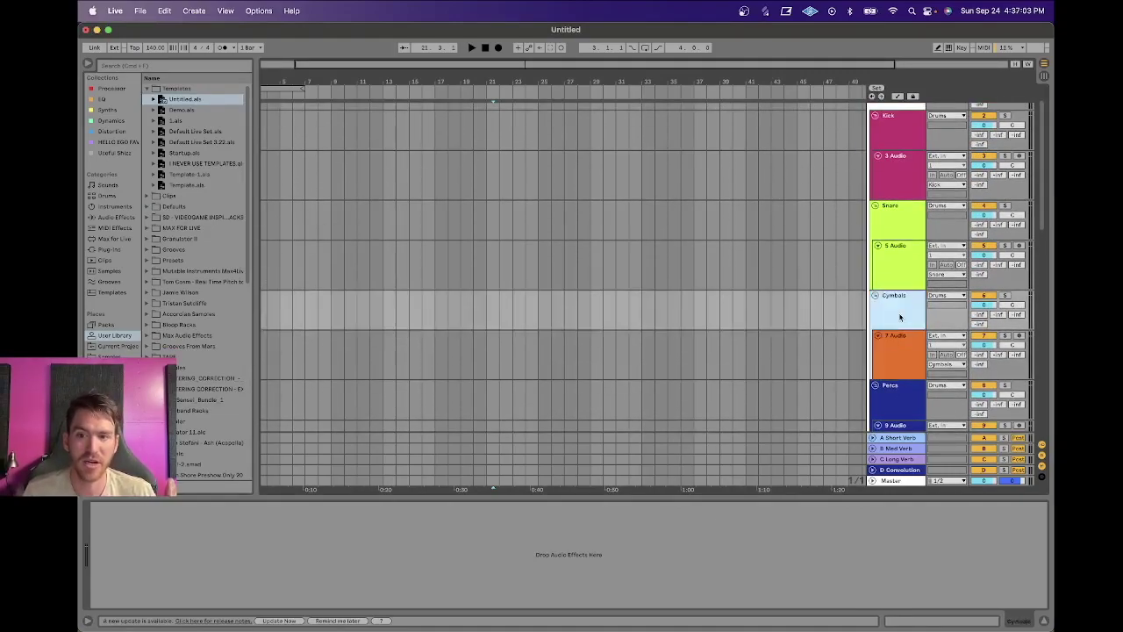
{"action": "scroll", "coordinate": [900, 317], "scroll_direction": "down", "scroll_amount": 2}
{"action": "left_click", "coordinate": [900, 316]}
{"action": "left_click", "coordinate": [897, 291]}
{"action": "scroll", "coordinate": [897, 289], "scroll_direction": "up", "scroll_amount": 4}
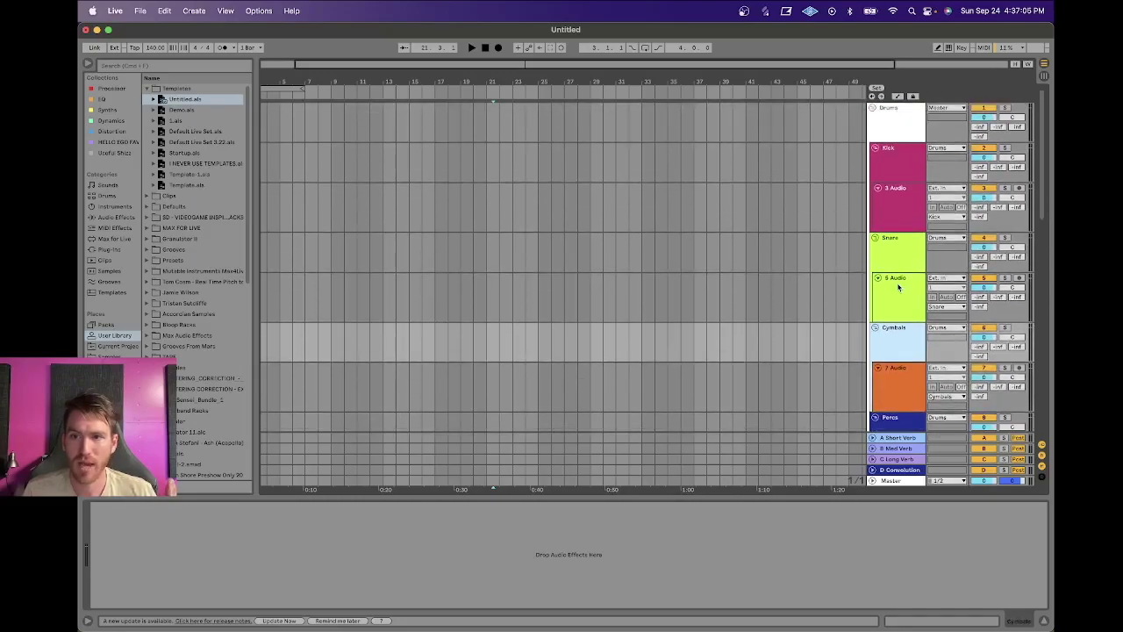
Examine the Percs and Fills groups at the end of the Drums group.
{"action": "scroll", "coordinate": [893, 350], "scroll_direction": "down", "scroll_amount": 3}
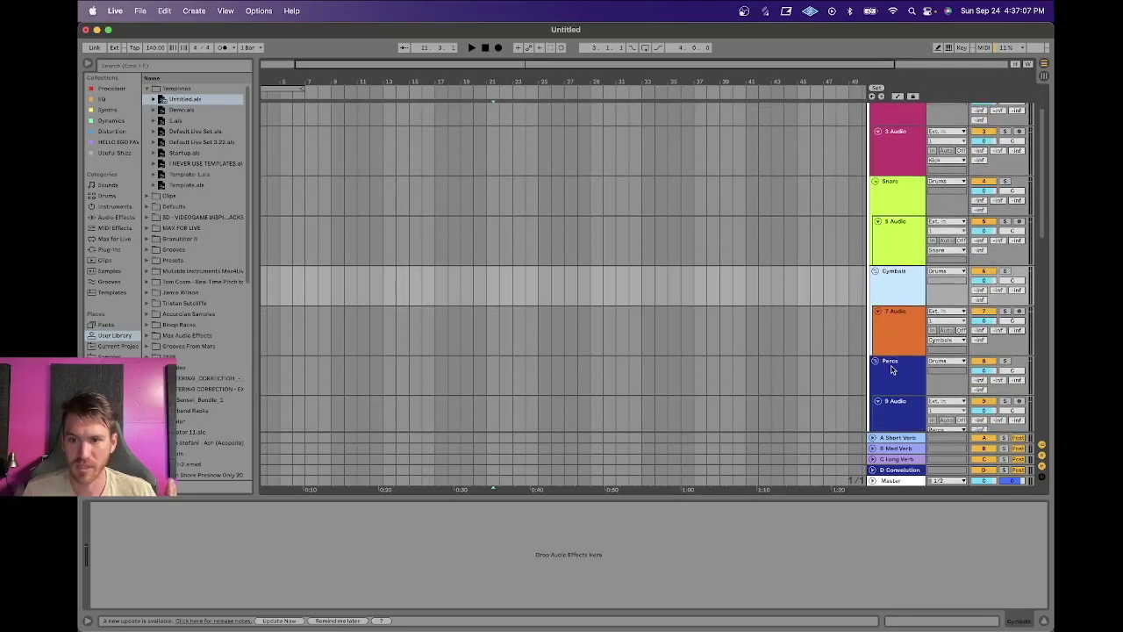
{"action": "left_click", "coordinate": [897, 369]}
{"action": "scroll", "coordinate": [897, 366], "scroll_direction": "down", "scroll_amount": 3}
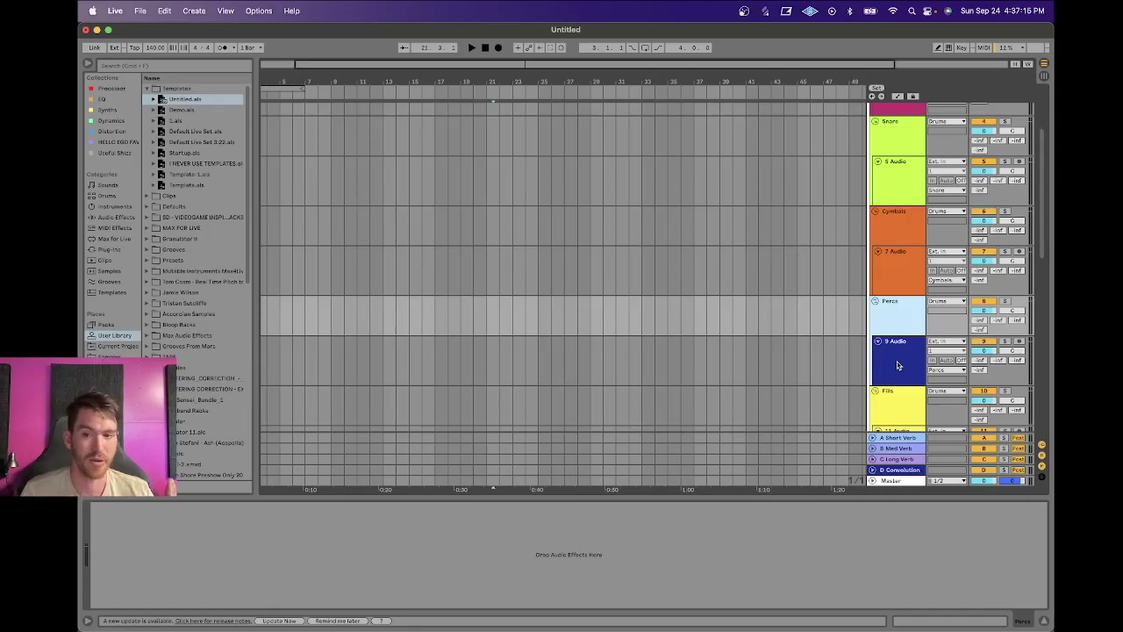
{"action": "scroll", "coordinate": [896, 360], "scroll_direction": "down", "scroll_amount": 3}
{"action": "left_click", "coordinate": [895, 303]}
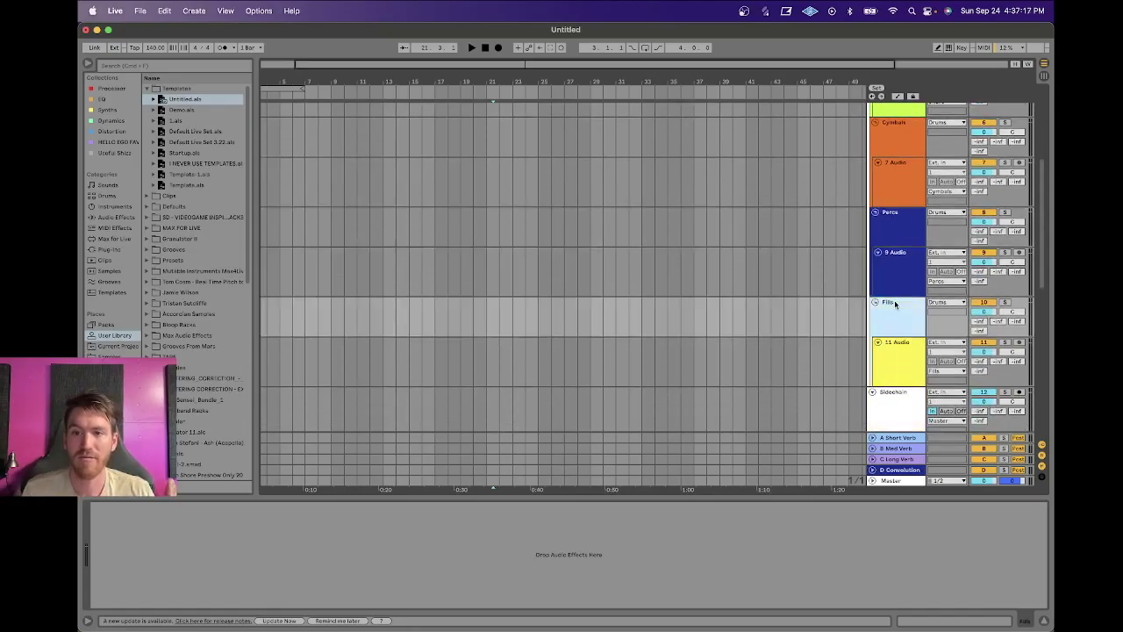
{"action": "left_click", "coordinate": [908, 232]}
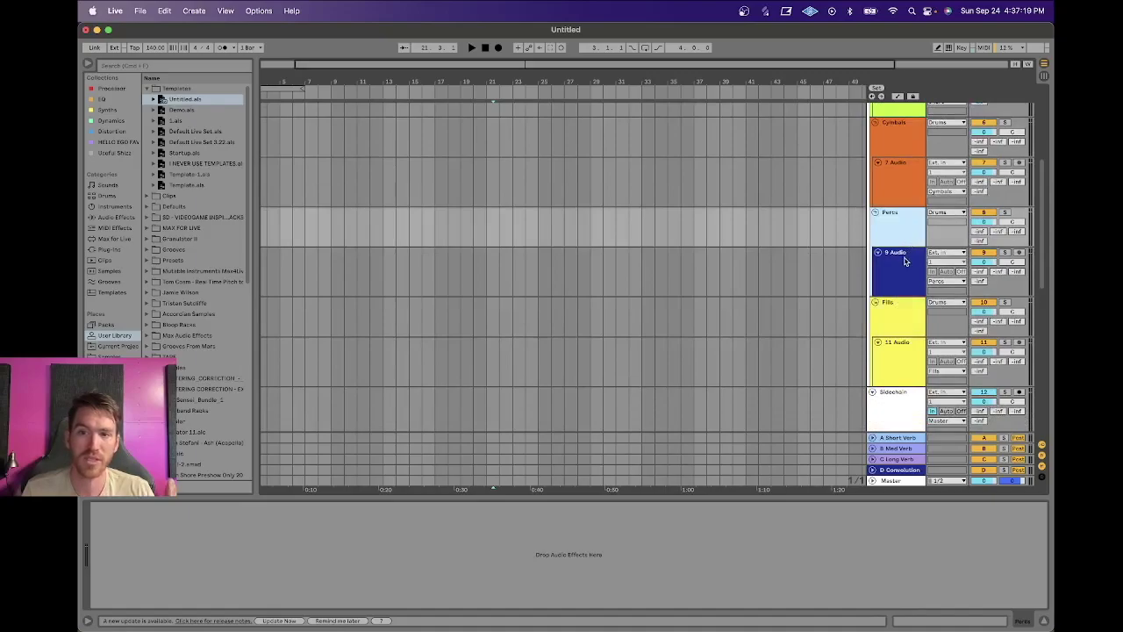
{"action": "left_click", "coordinate": [894, 319]}
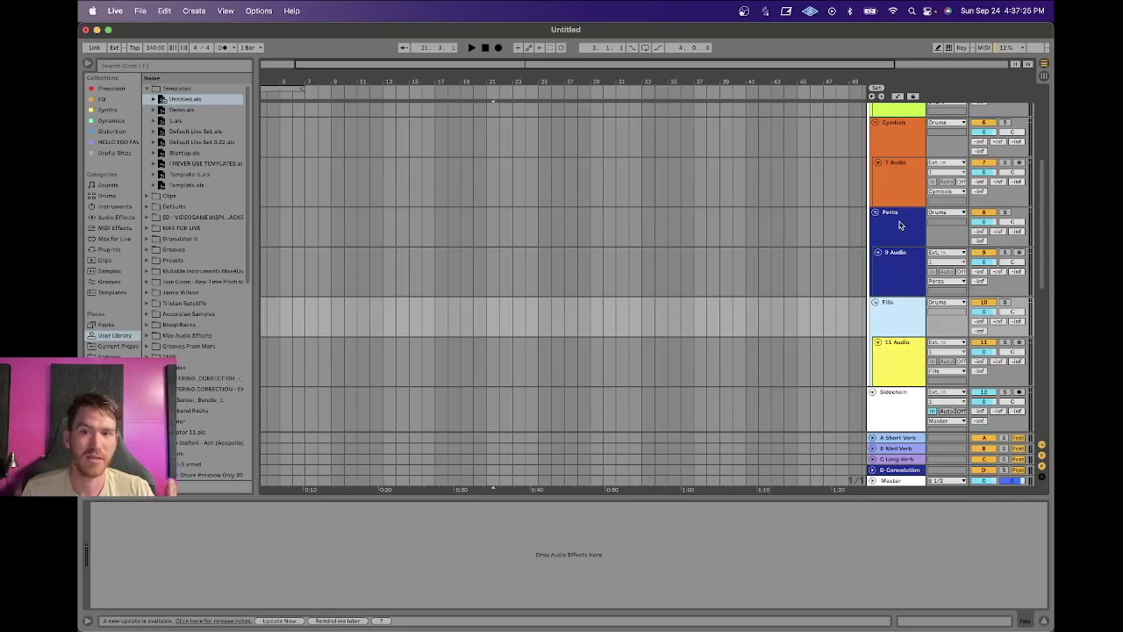
Compare the Percs group with the Fills group and review the audio track nested in each.
{"action": "left_click", "coordinate": [900, 225]}
{"action": "left_click", "coordinate": [889, 311]}
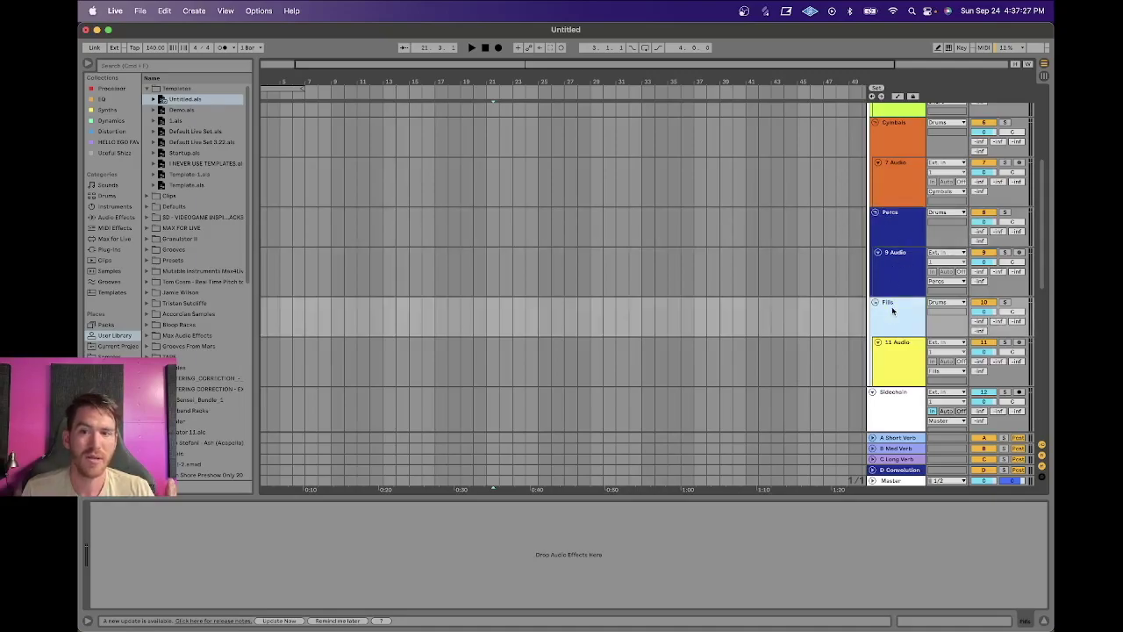
{"action": "left_click", "coordinate": [903, 216]}
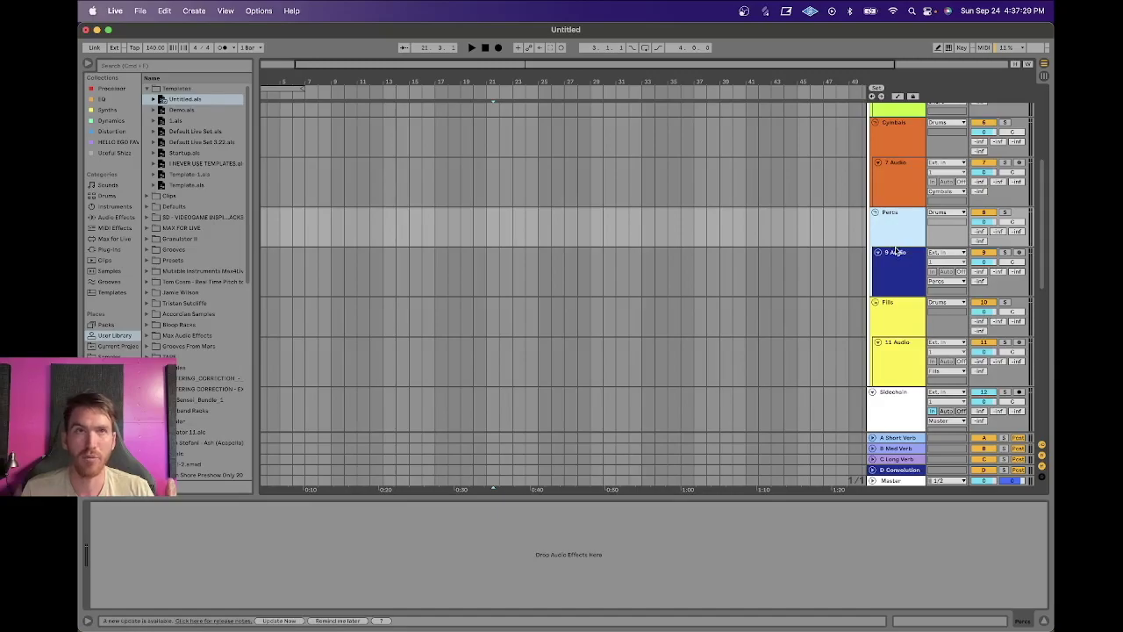
{"action": "left_click", "coordinate": [914, 305]}
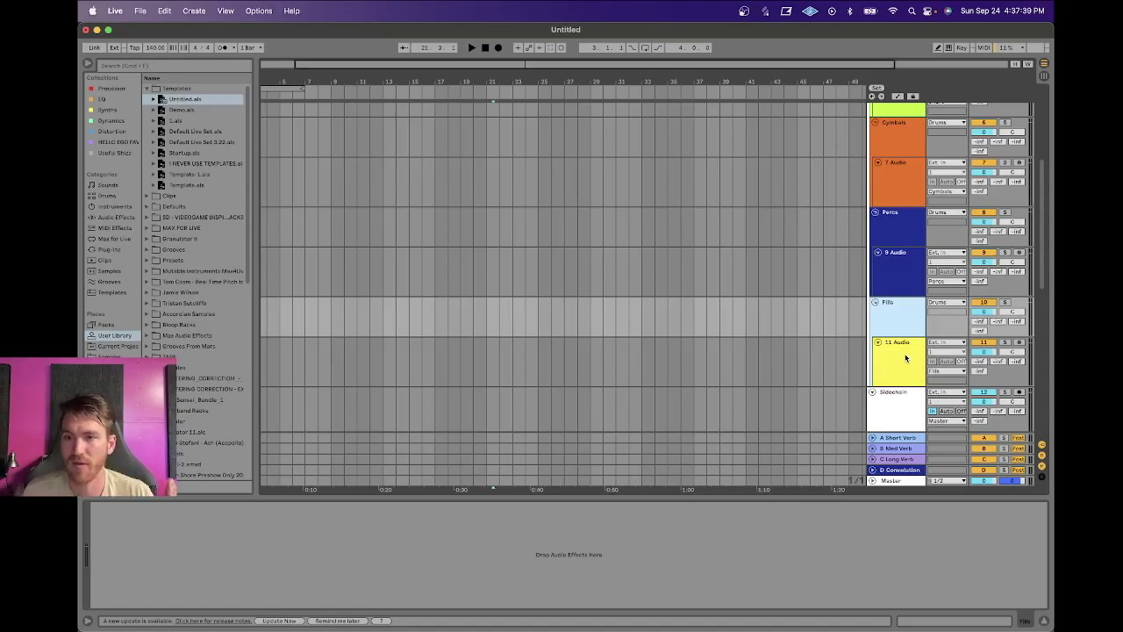
Collapse the Drums group and examine the Routing group and the Bass group nested inside it.
{"action": "scroll", "coordinate": [905, 357], "scroll_direction": "down", "scroll_amount": 5}
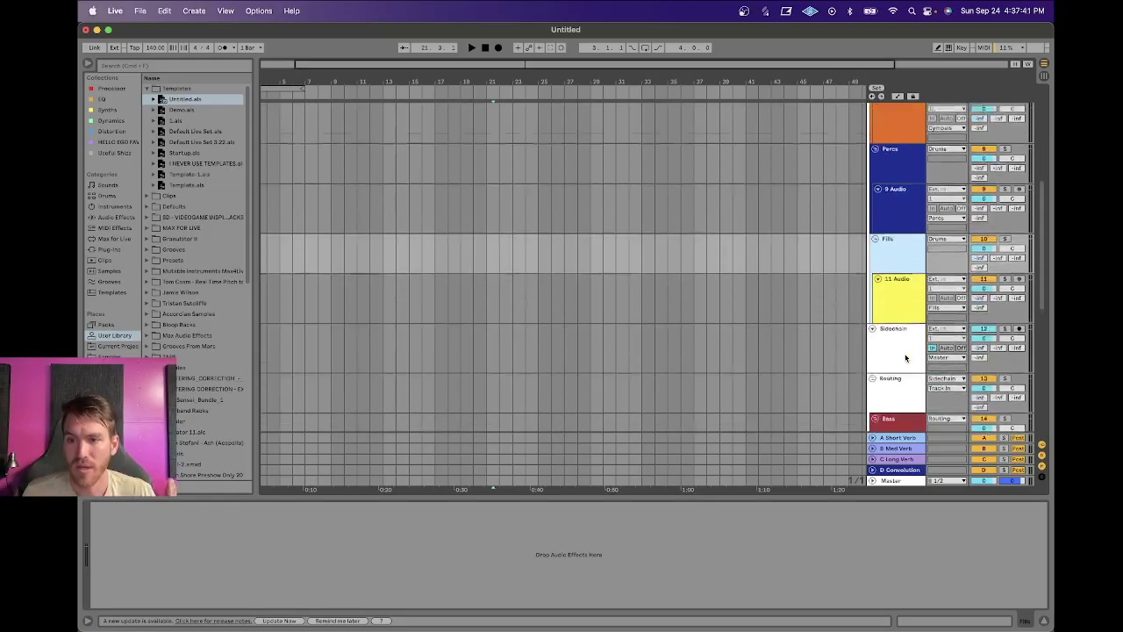
{"action": "left_click", "coordinate": [894, 301]}
{"action": "scroll", "coordinate": [895, 301], "scroll_direction": "down", "scroll_amount": 3}
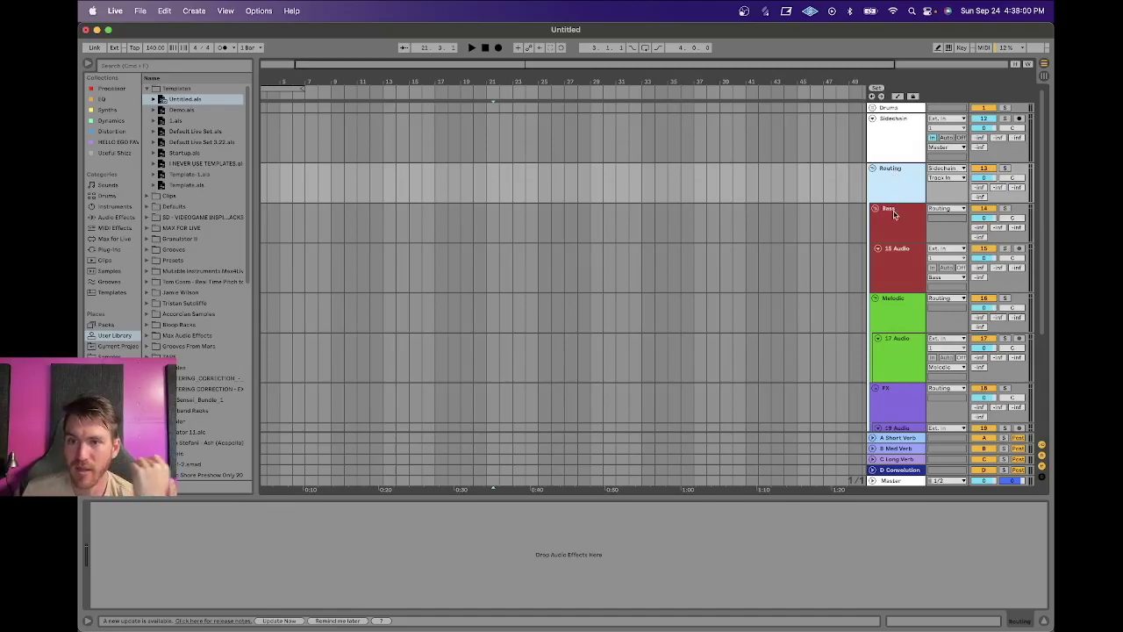
{"action": "scroll", "coordinate": [894, 214], "scroll_direction": "down", "scroll_amount": 3}
{"action": "scroll", "coordinate": [894, 214], "scroll_direction": "up", "scroll_amount": 2}
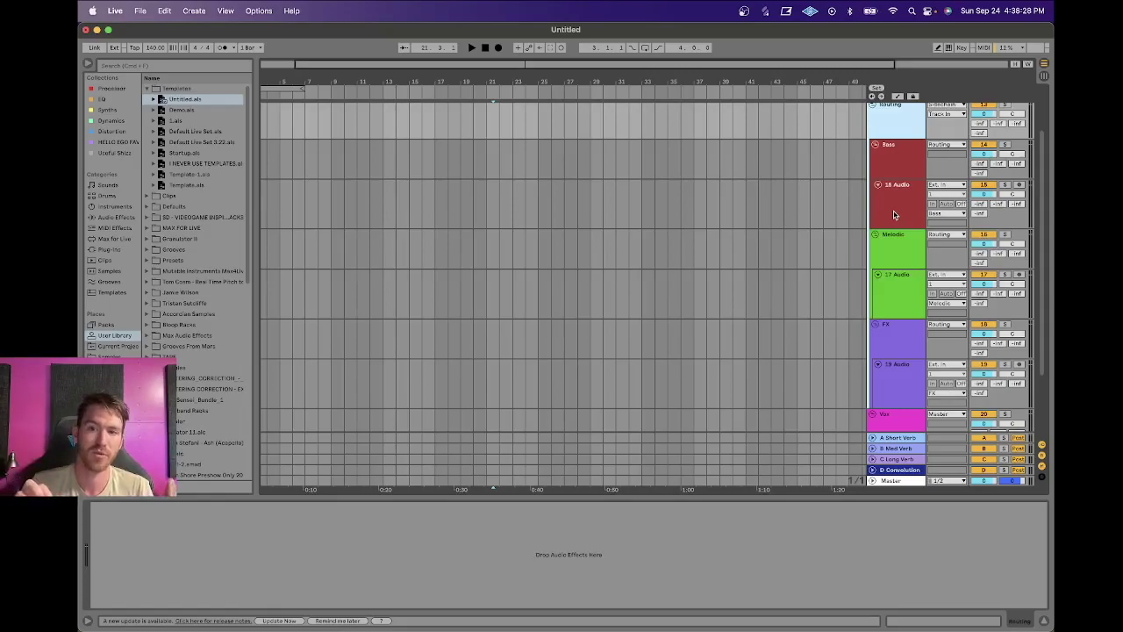
Examine the Melodic and FX groups inside Routing and the separate Vox group below them.
{"action": "left_click", "coordinate": [895, 236]}
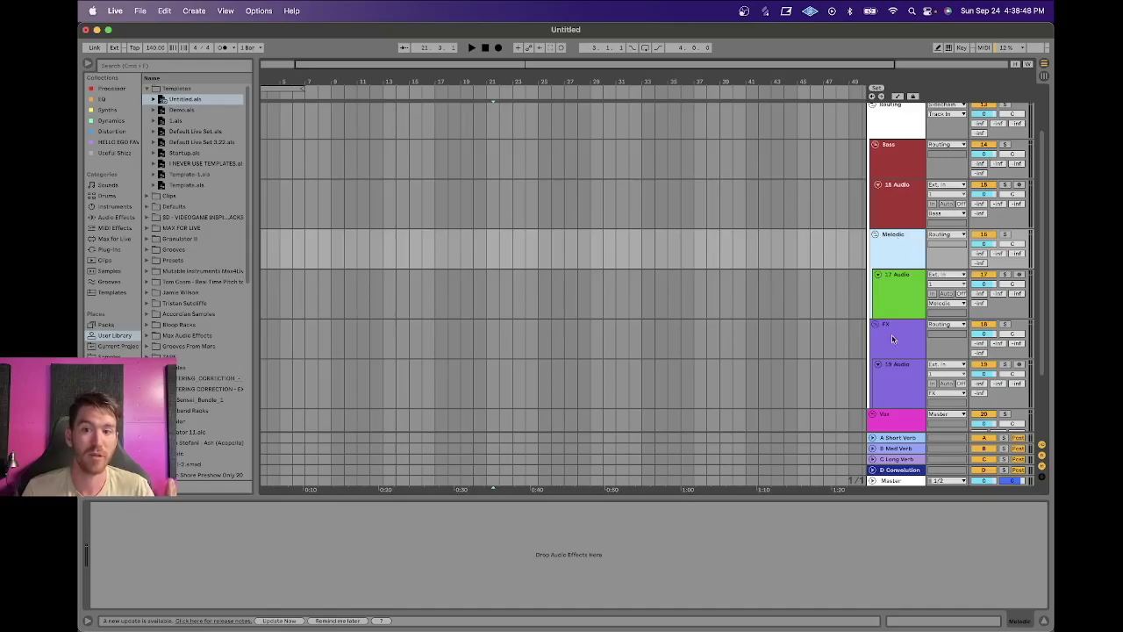
{"action": "left_click", "coordinate": [895, 383]}
{"action": "left_click", "coordinate": [904, 262]}
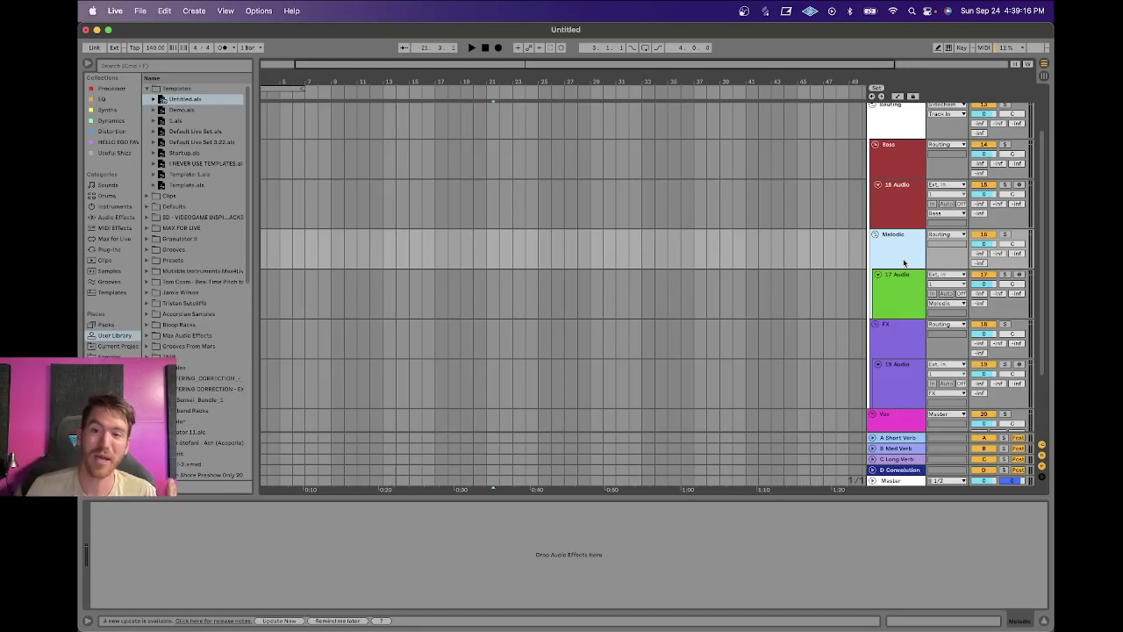
{"action": "left_click", "coordinate": [897, 368]}
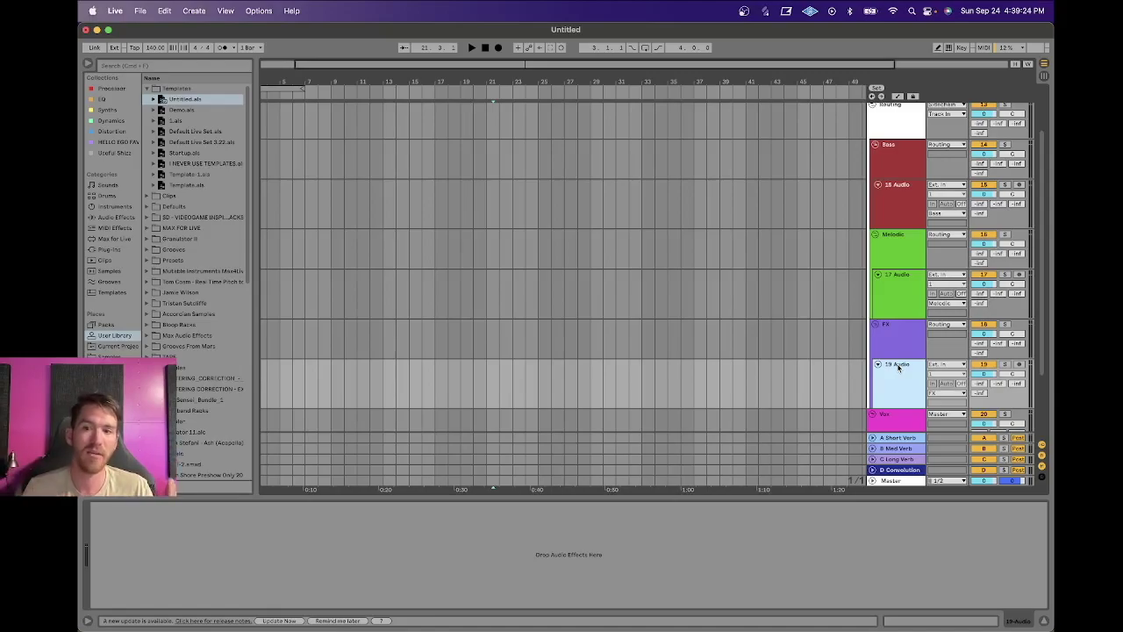
{"action": "scroll", "coordinate": [897, 366], "scroll_direction": "down", "scroll_amount": 3}
{"action": "left_click", "coordinate": [898, 366]}
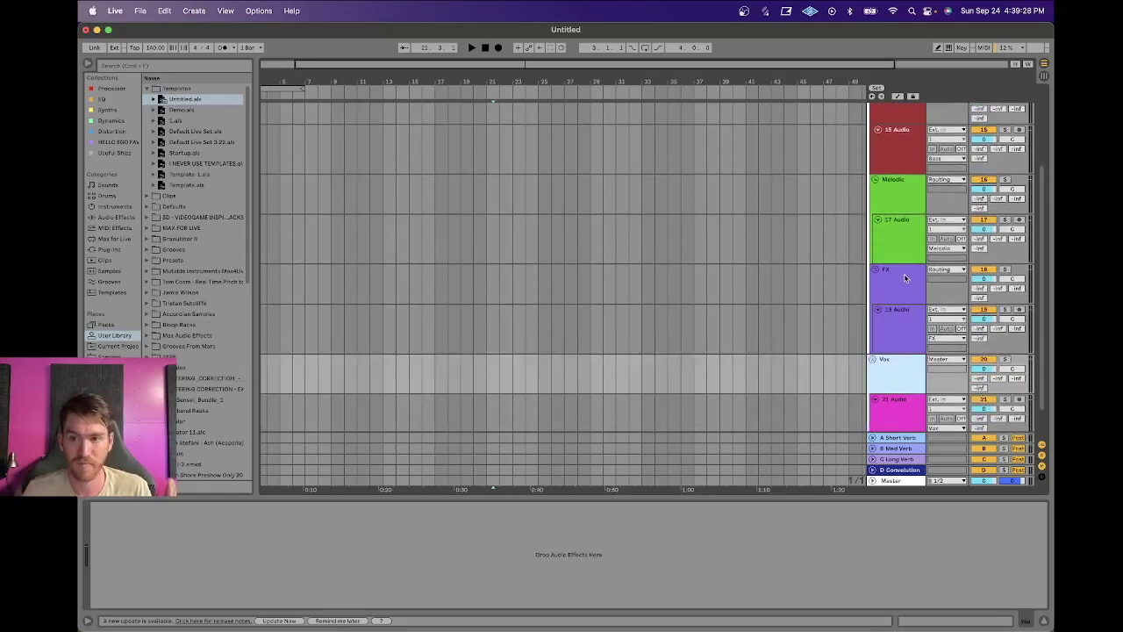
Examine how the Routing group feeds the Sidechain track and which Kickstart 2 devices that track holds.
{"action": "left_click", "coordinate": [905, 277]}
{"action": "scroll", "coordinate": [907, 308], "scroll_direction": "up", "scroll_amount": 6}
{"action": "left_click", "coordinate": [899, 188]}
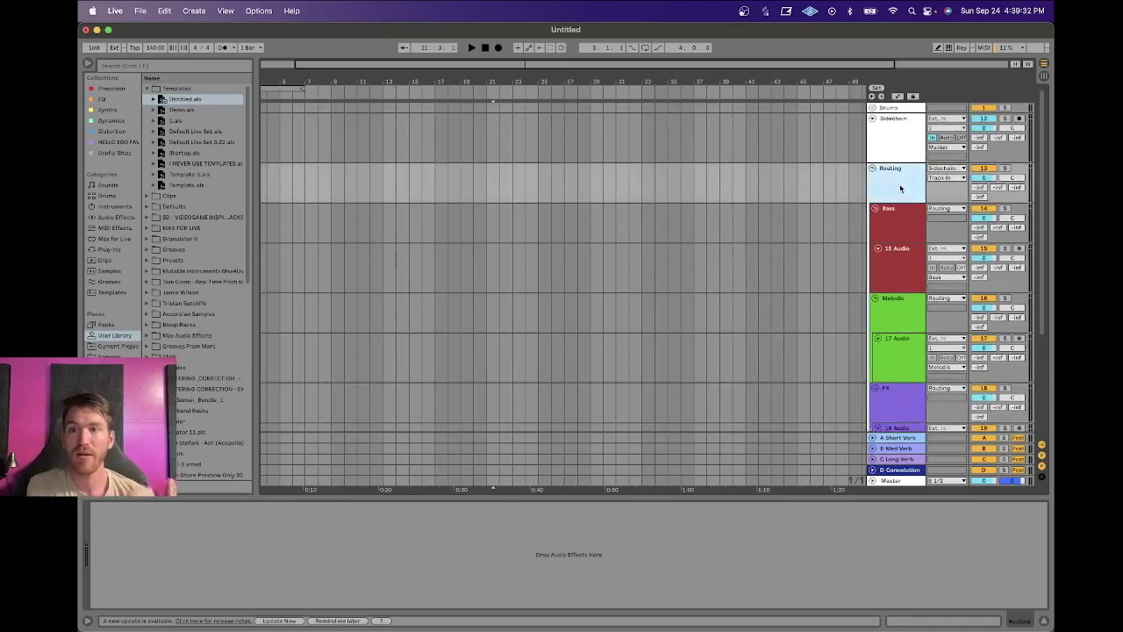
{"action": "left_click", "coordinate": [899, 143]}
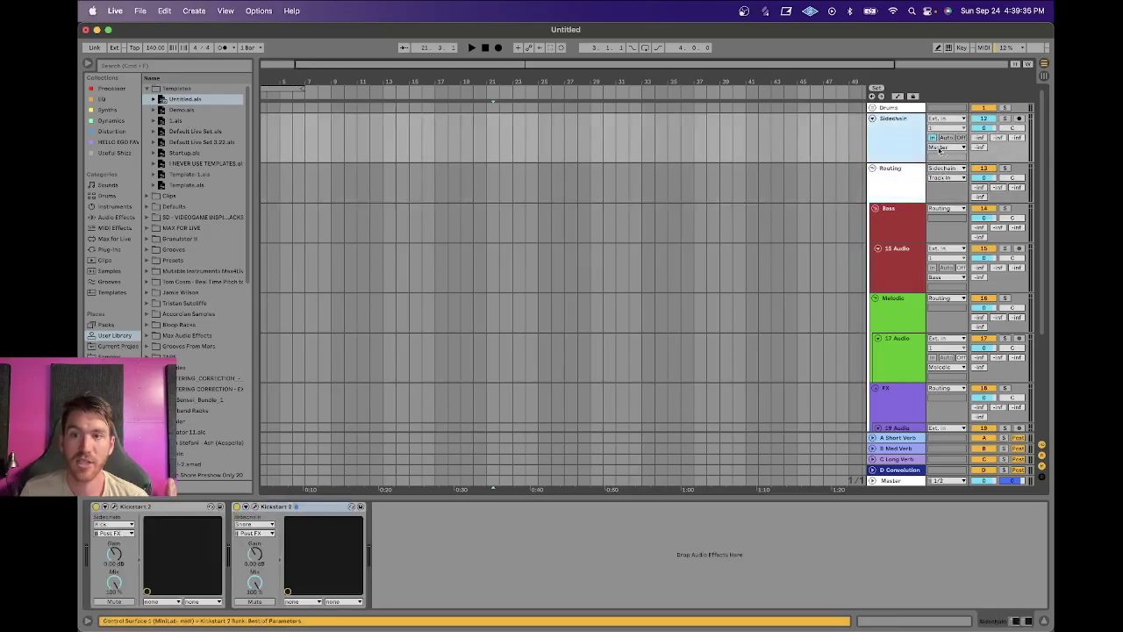
{"action": "left_click", "coordinate": [896, 191]}
{"action": "left_click", "coordinate": [891, 149]}
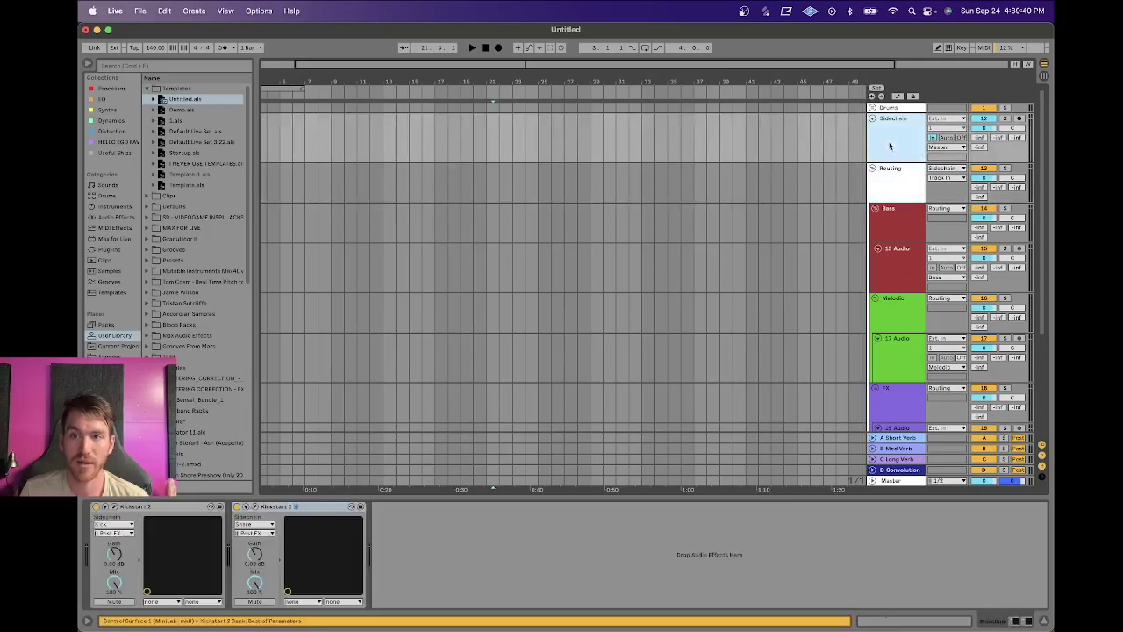
Expand the Drums group, search the browser for kick, and insert Classic Kick.wav at bar 21 on the Kick group's audio track.
{"action": "left_click", "coordinate": [872, 108]}
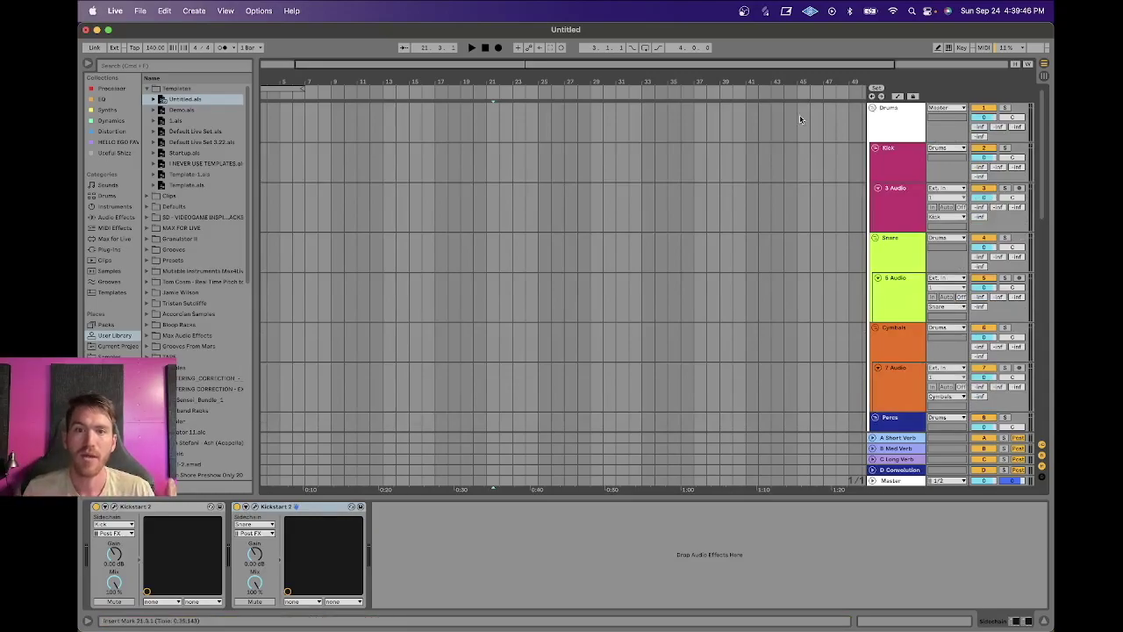
{"action": "left_click", "coordinate": [484, 201]}
{"action": "key", "text": "super+f"}
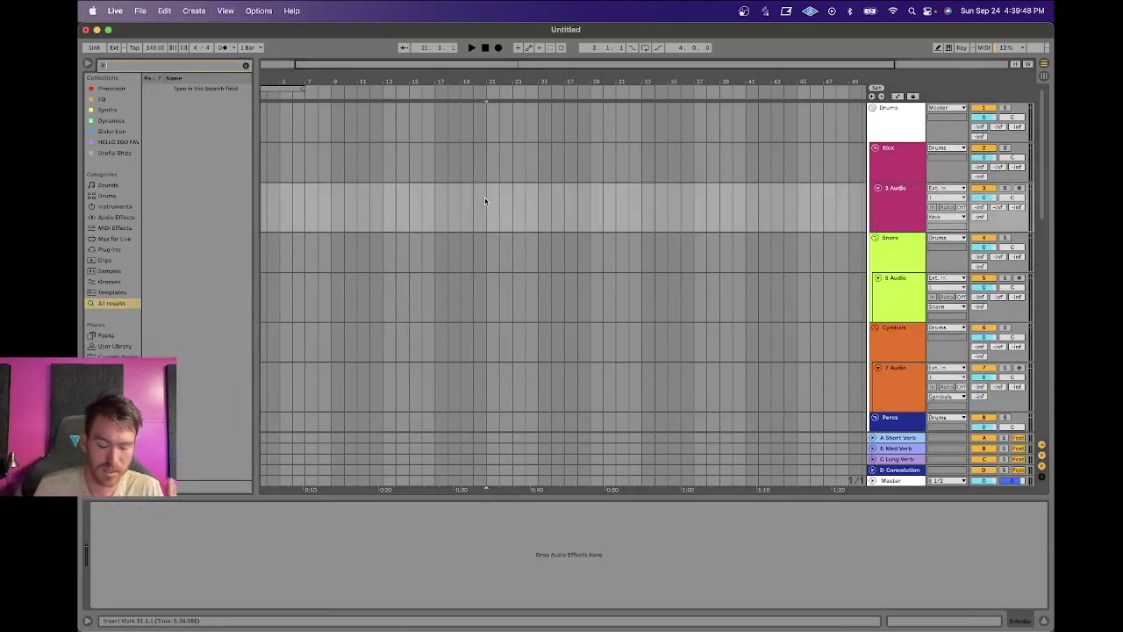
{"action": "left_click", "coordinate": [210, 238]}
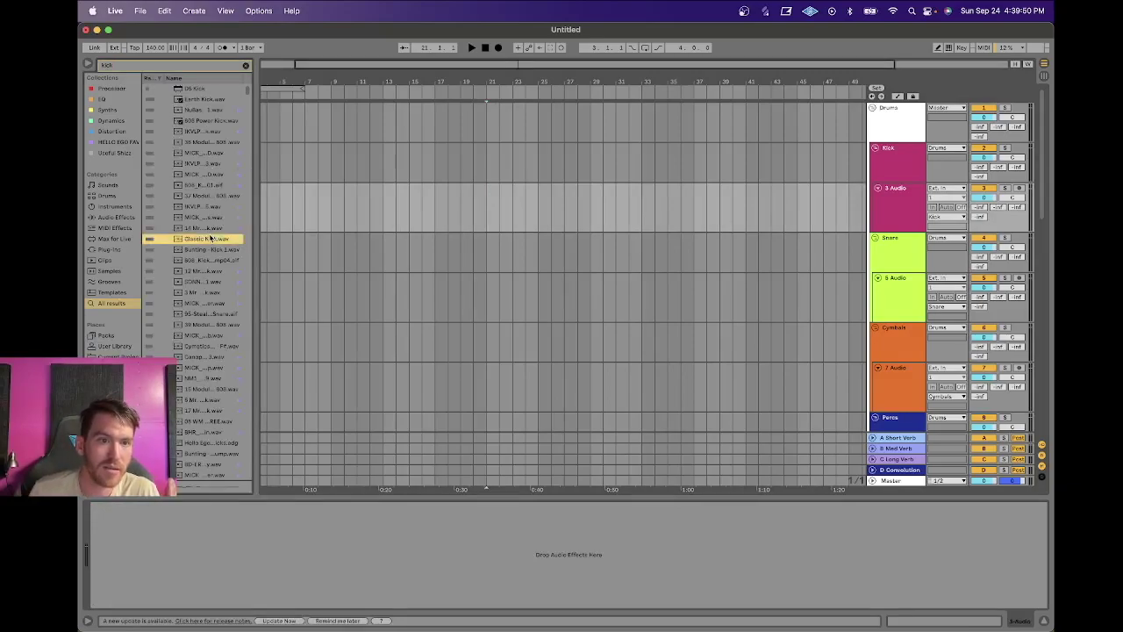
{"action": "key", "text": "Return"}
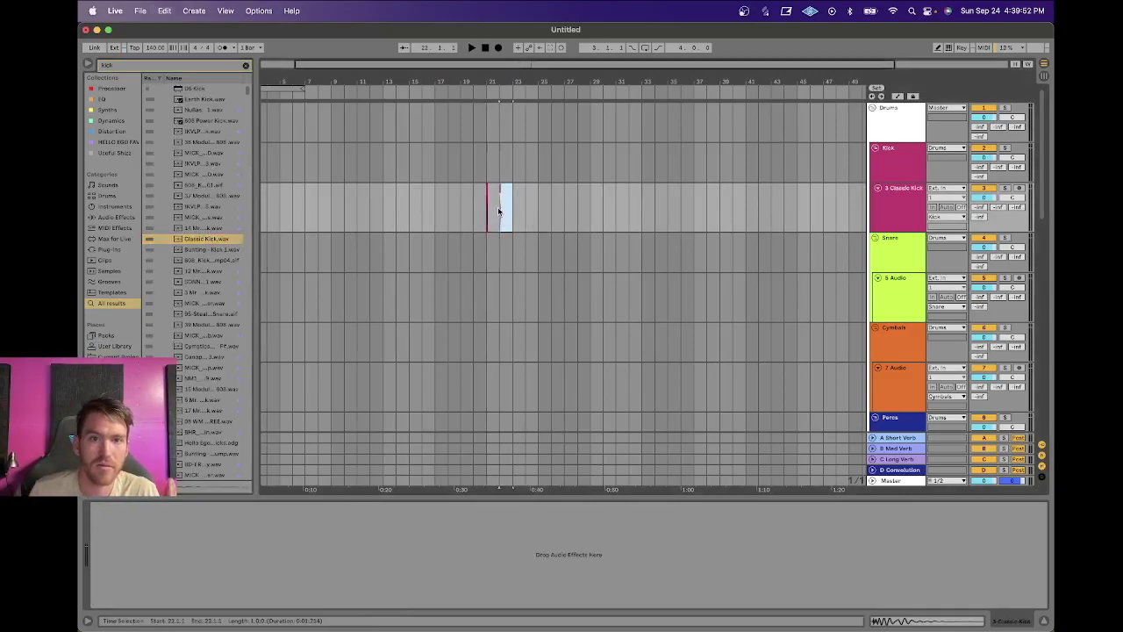
Repeat the kick clip at bars 22, 23 and 24, adding extra kicks shortly before bars 22 and 23, and audition the pattern.
{"action": "left_click_drag", "start_coordinate": [491, 80], "coordinate": [492, 132]}
{"action": "left_click", "coordinate": [479, 187]}
{"action": "key", "text": "space"}
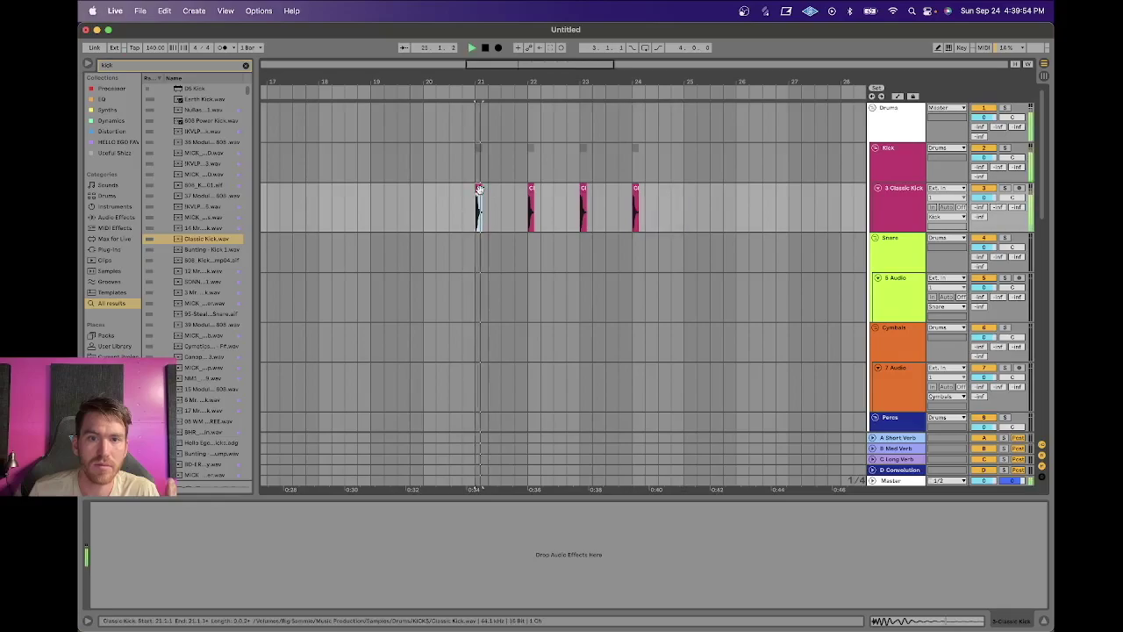
{"action": "left_click", "coordinate": [517, 206]}
{"action": "key", "text": "super+v"}
{"action": "left_click", "coordinate": [540, 206]}
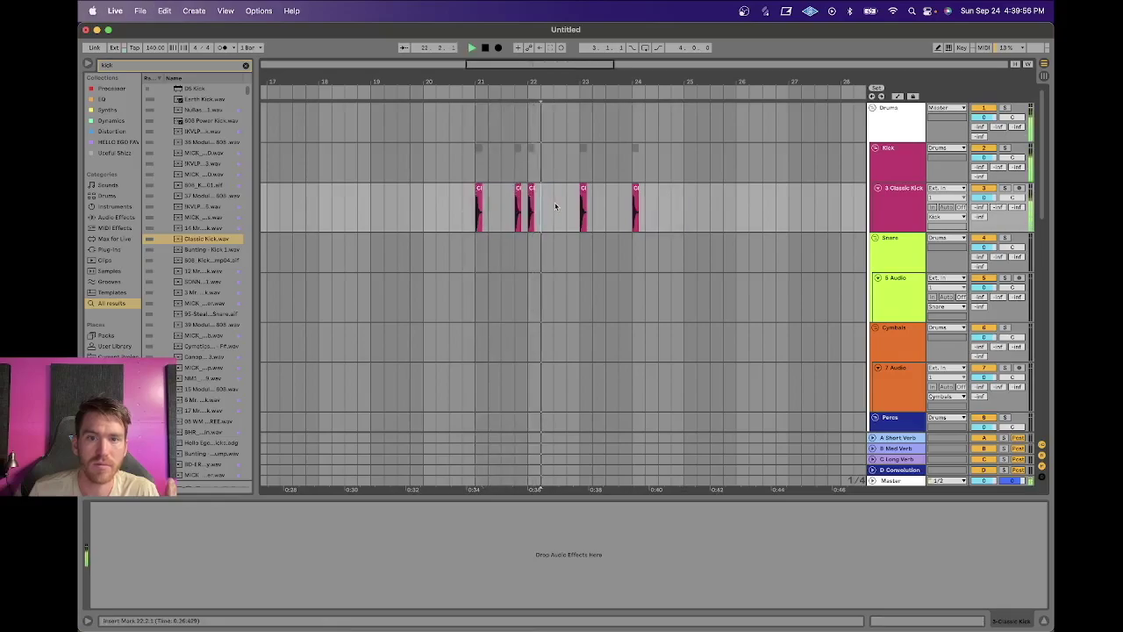
{"action": "key", "text": "space"}
Loop the two bars of the kick pattern from bar 21 to bar 23.
{"action": "left_click_drag", "start_coordinate": [566, 206], "coordinate": [479, 209]}
{"action": "key", "text": "super+d"}
{"action": "key", "text": "super+l"}
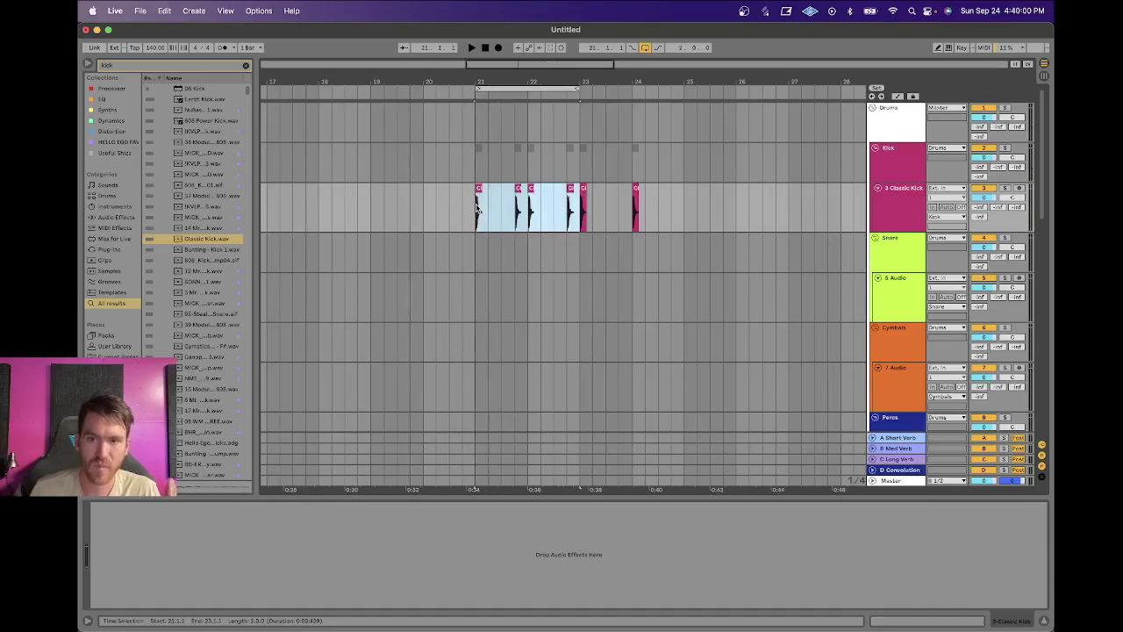
Search the browser for neuro, place Neuro14 (F).wav at bar 21 on the Bass group's audio track, and audition it with the kicks.
{"action": "scroll", "coordinate": [628, 203], "scroll_direction": "down", "scroll_amount": 5}
{"action": "scroll", "coordinate": [628, 202], "scroll_direction": "down", "scroll_amount": 5}
{"action": "left_click", "coordinate": [893, 307]}
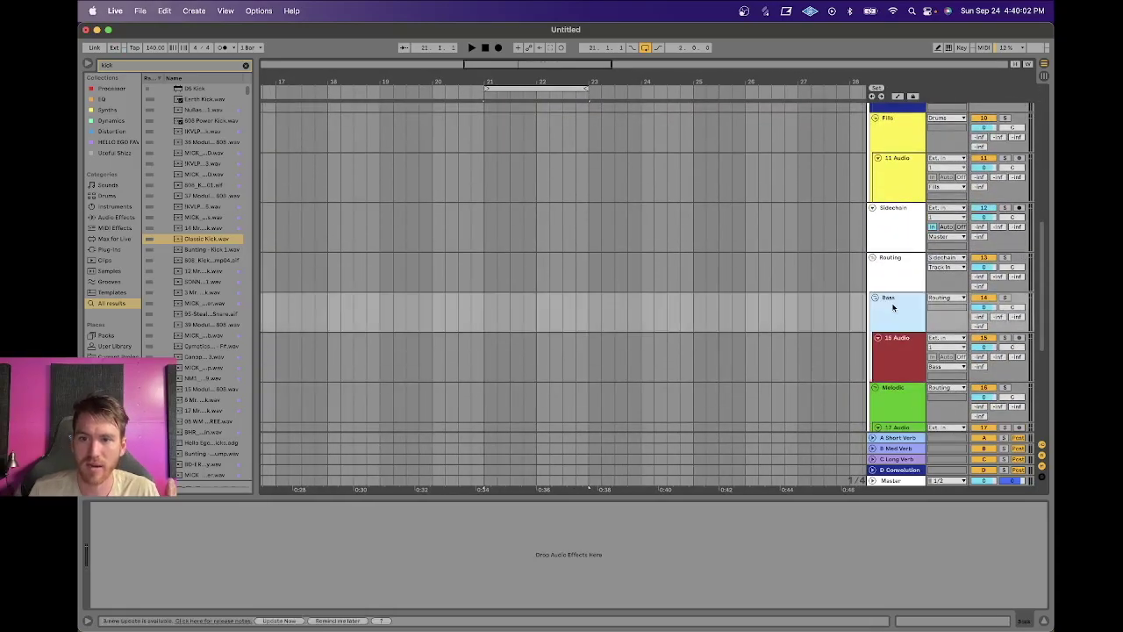
{"action": "left_click", "coordinate": [893, 345]}
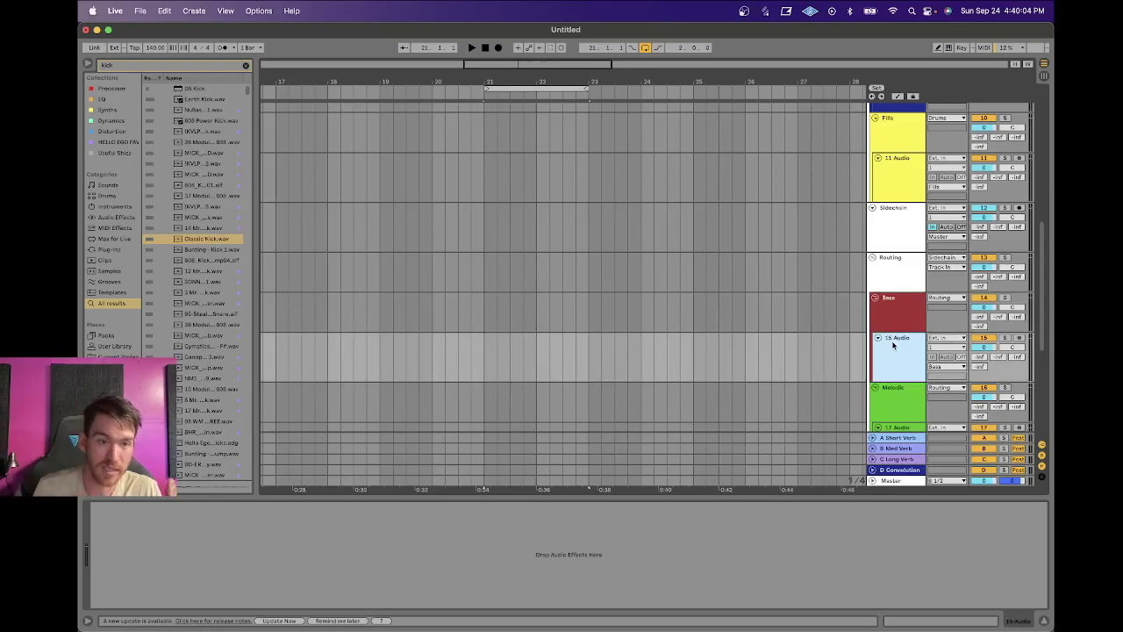
{"action": "key", "text": "super+f"}
{"action": "type", "text": "neuro"}
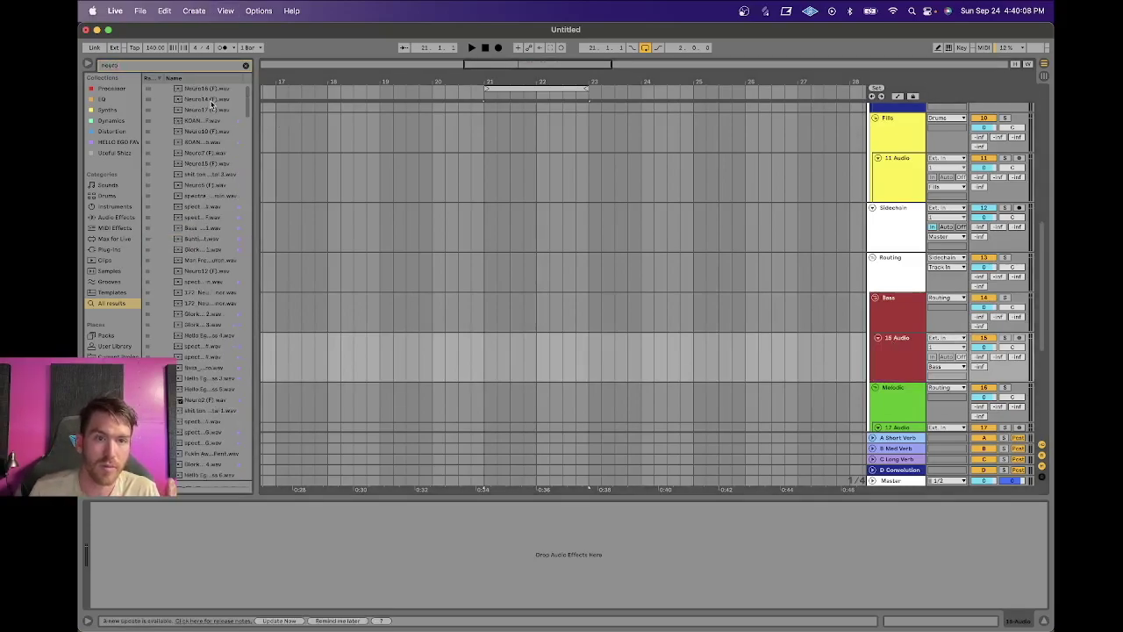
{"action": "left_click_drag", "start_coordinate": [210, 104], "coordinate": [491, 359]}
{"action": "key", "text": "space"}
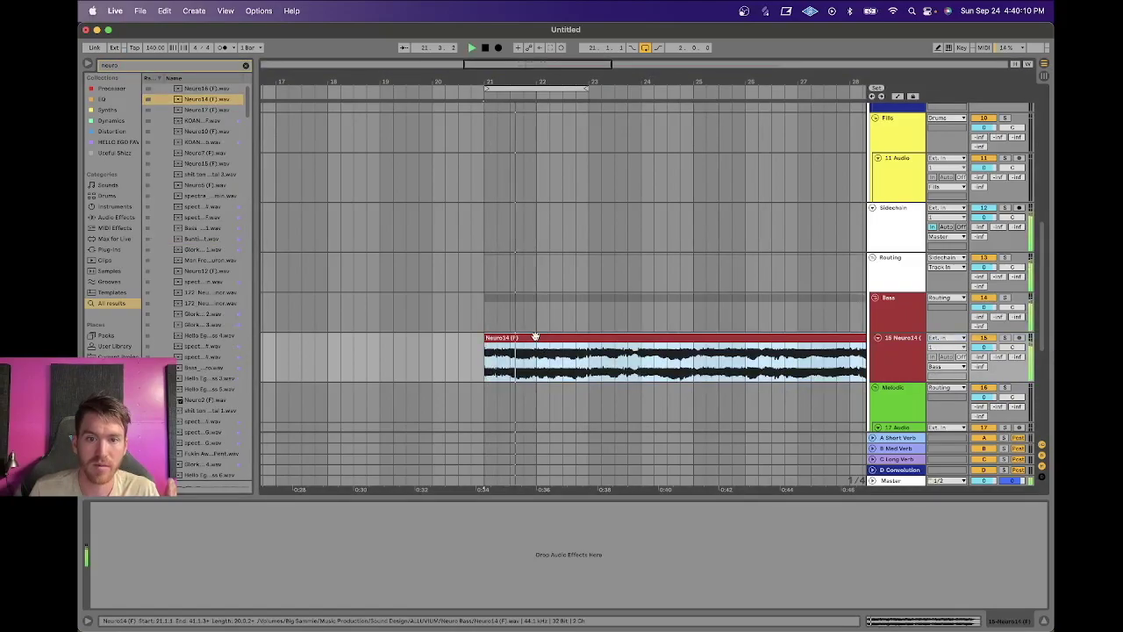
{"action": "key", "text": "space"}
Open the kick-triggered Kickstart 2 on the Sidechain track and lengthen its ducking curve during playback, then close the plug-in window.
{"action": "scroll", "coordinate": [877, 353], "scroll_direction": "up", "scroll_amount": 10}
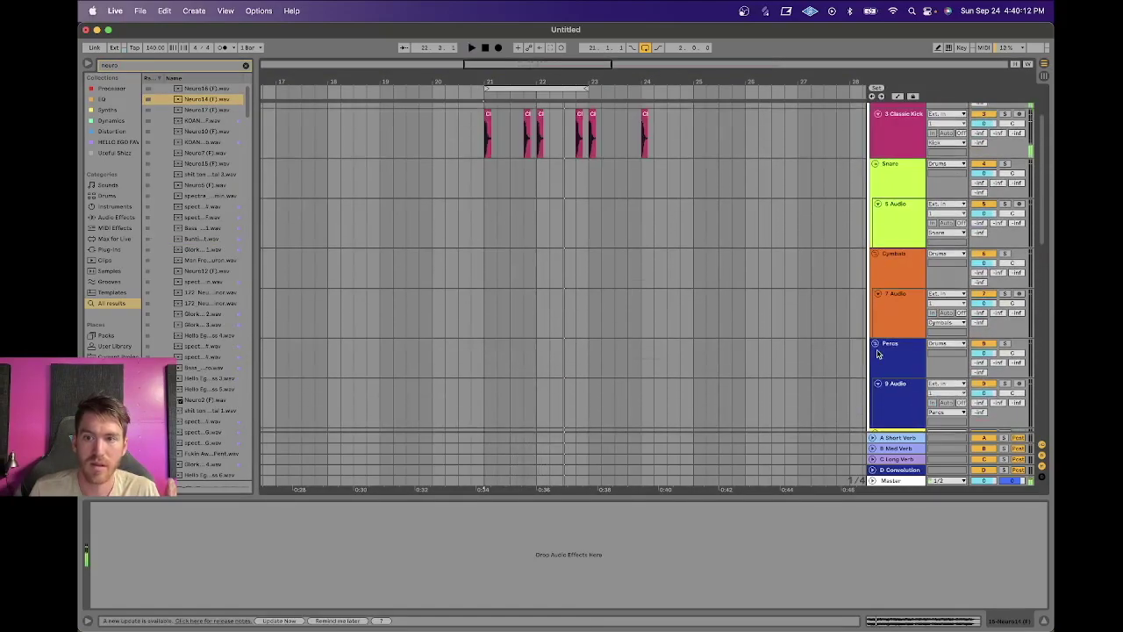
{"action": "scroll", "coordinate": [877, 316], "scroll_direction": "down", "scroll_amount": 9}
{"action": "left_click", "coordinate": [878, 254]}
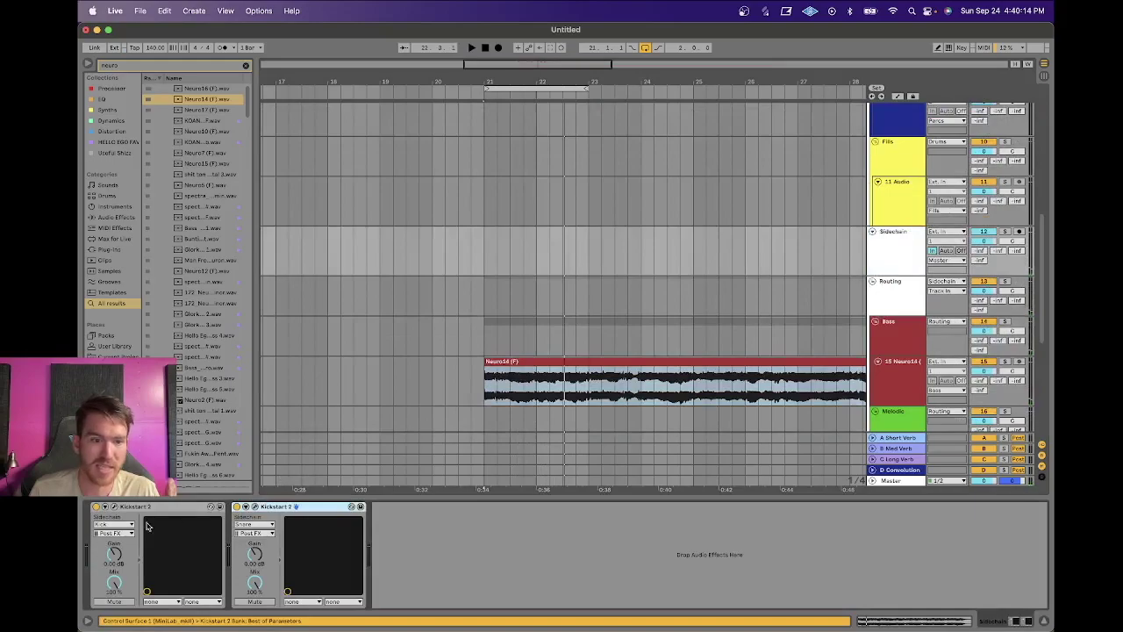
{"action": "left_click", "coordinate": [114, 506]}
{"action": "key", "text": "space"}
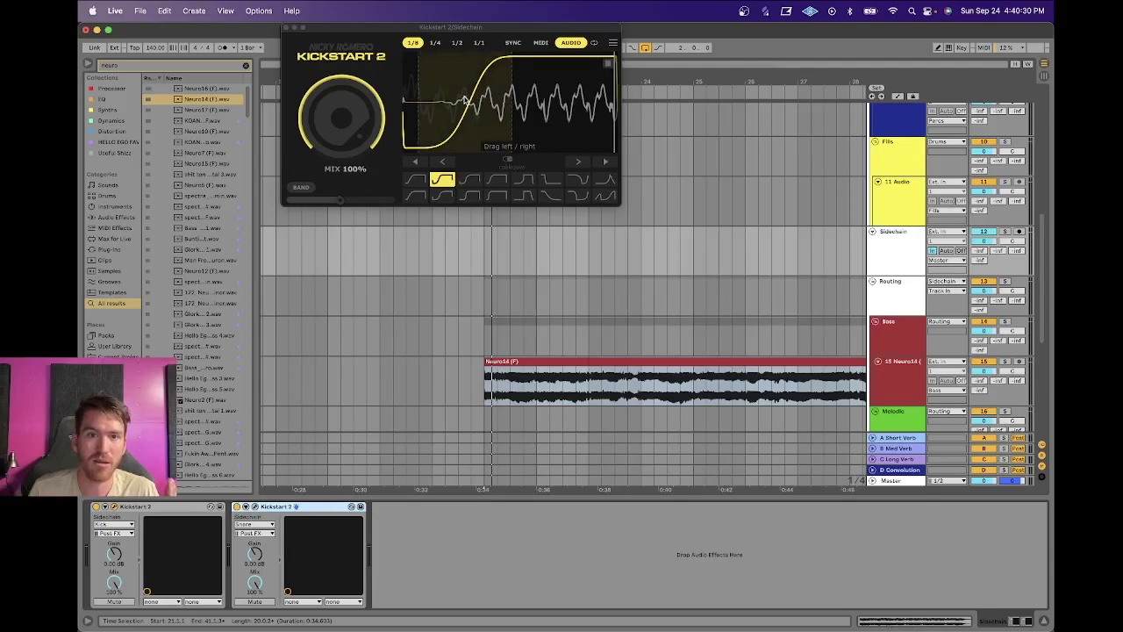
{"action": "left_click_drag", "start_coordinate": [470, 102], "coordinate": [497, 102]}
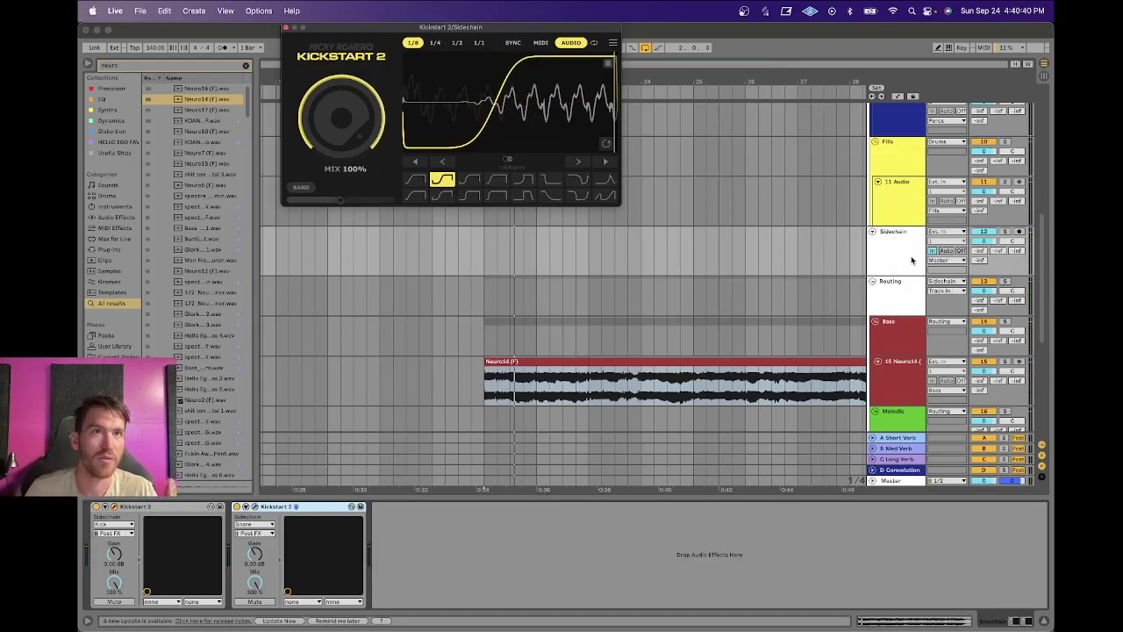
{"action": "left_click", "coordinate": [286, 27]}
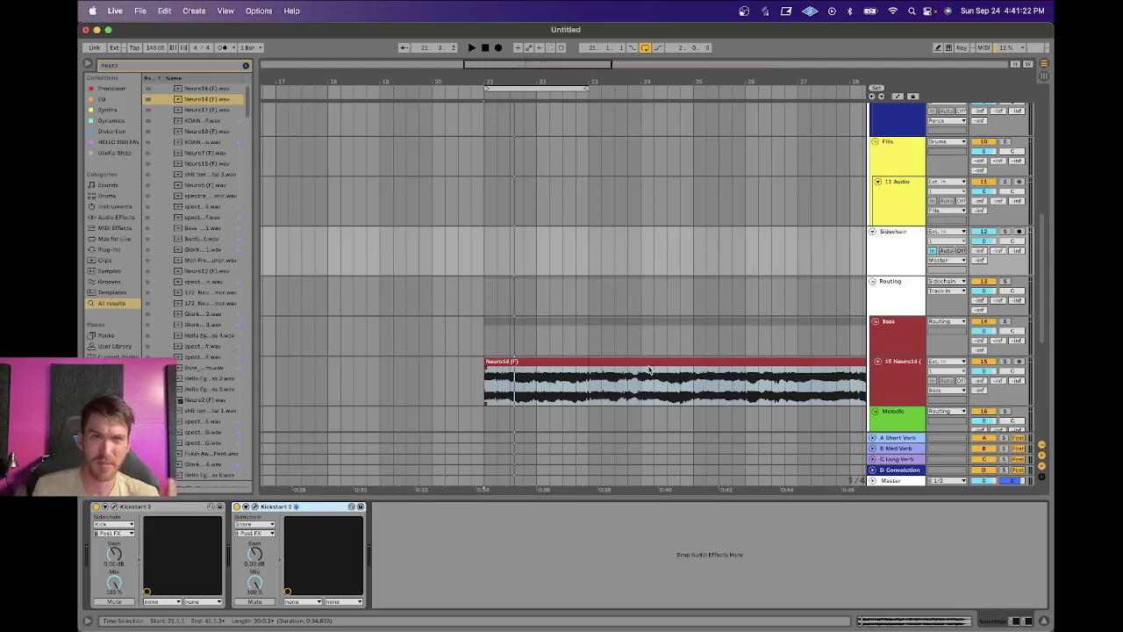
Review the Neuro14 (F) clip and the Bass, Melodic, FX and Vox groups, and return to the Kick group in Drums.
{"action": "left_click", "coordinate": [605, 362]}
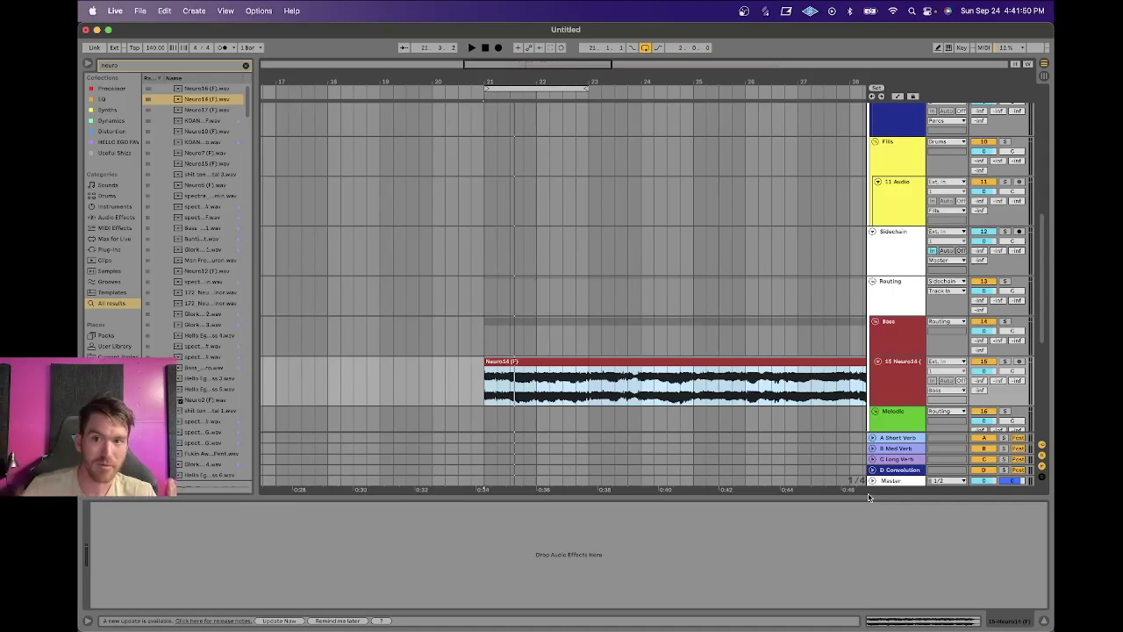
{"action": "left_click", "coordinate": [885, 327]}
{"action": "scroll", "coordinate": [886, 330], "scroll_direction": "down", "scroll_amount": 2}
{"action": "left_click", "coordinate": [892, 336]}
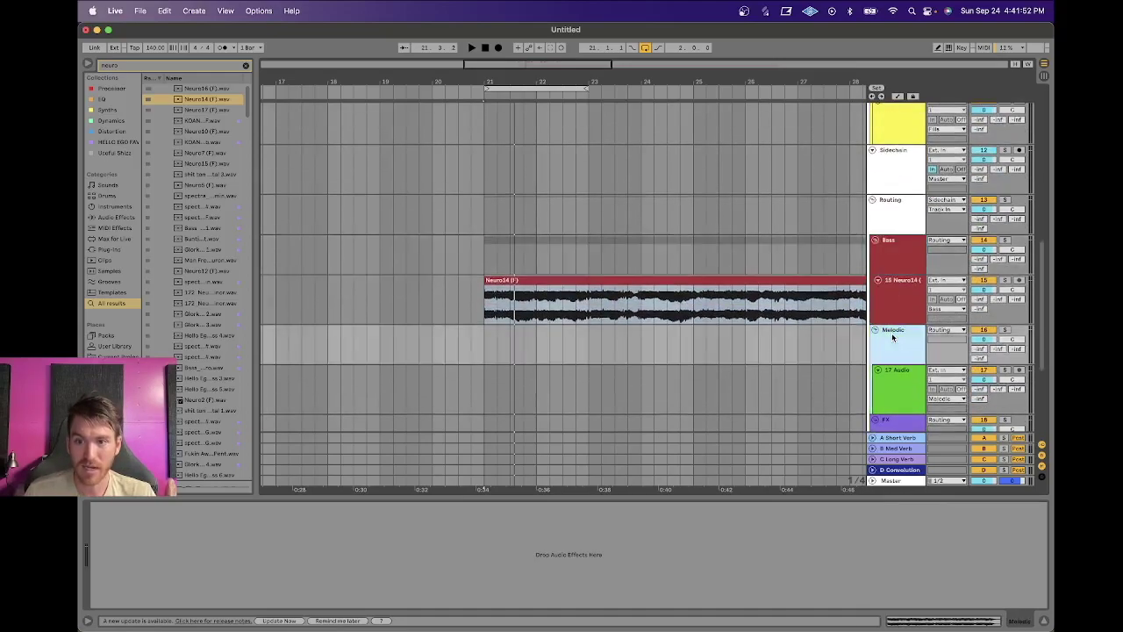
{"action": "scroll", "coordinate": [892, 336], "scroll_direction": "down", "scroll_amount": 2}
{"action": "left_click", "coordinate": [889, 359]}
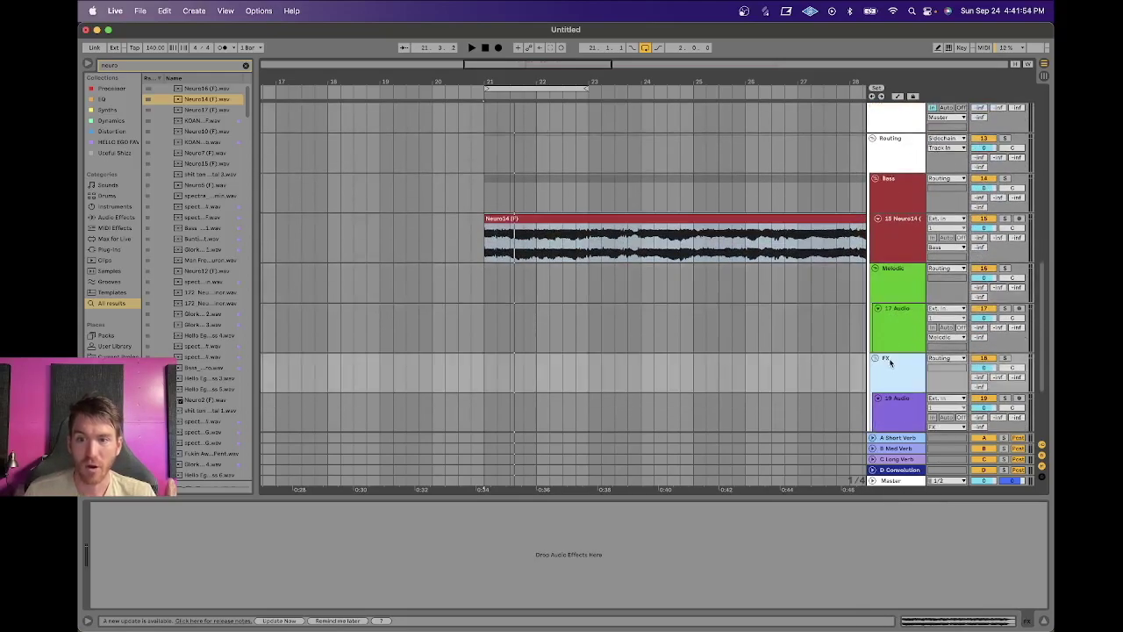
{"action": "left_click", "coordinate": [908, 274]}
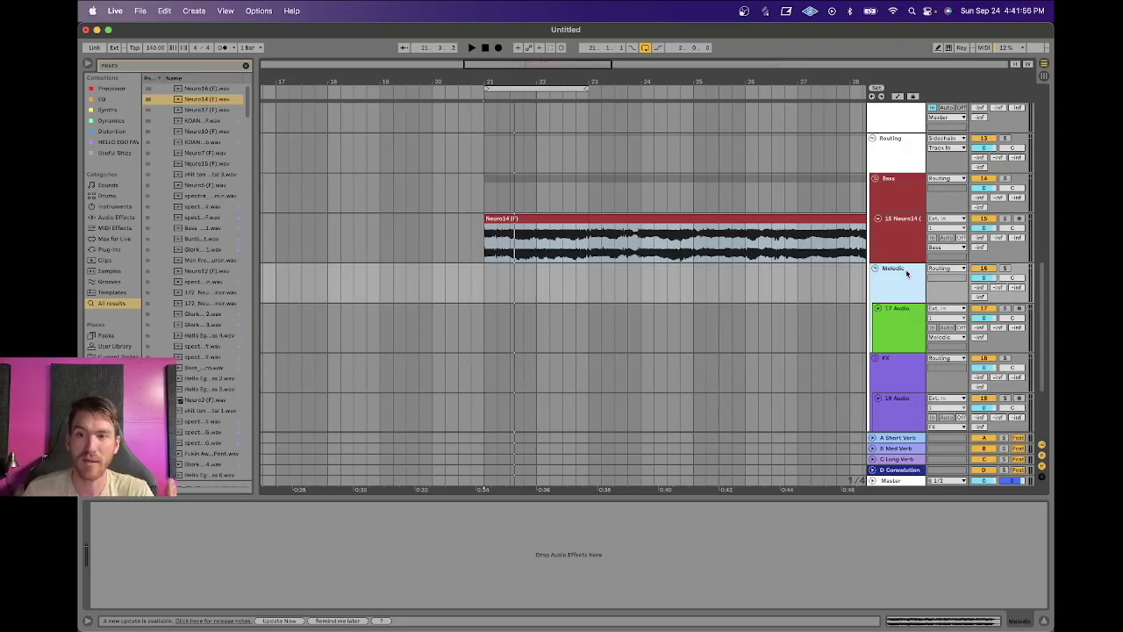
{"action": "left_click", "coordinate": [905, 191]}
{"action": "scroll", "coordinate": [905, 191], "scroll_direction": "down", "scroll_amount": 3}
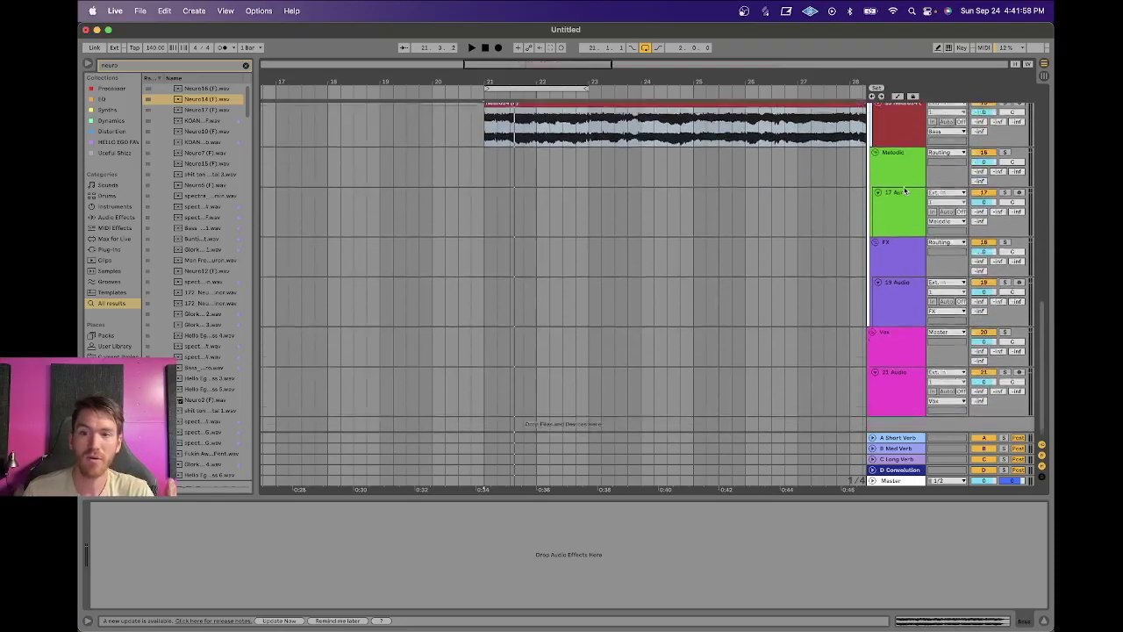
{"action": "scroll", "coordinate": [899, 166], "scroll_direction": "up", "scroll_amount": 15}
{"action": "left_click", "coordinate": [894, 146]}
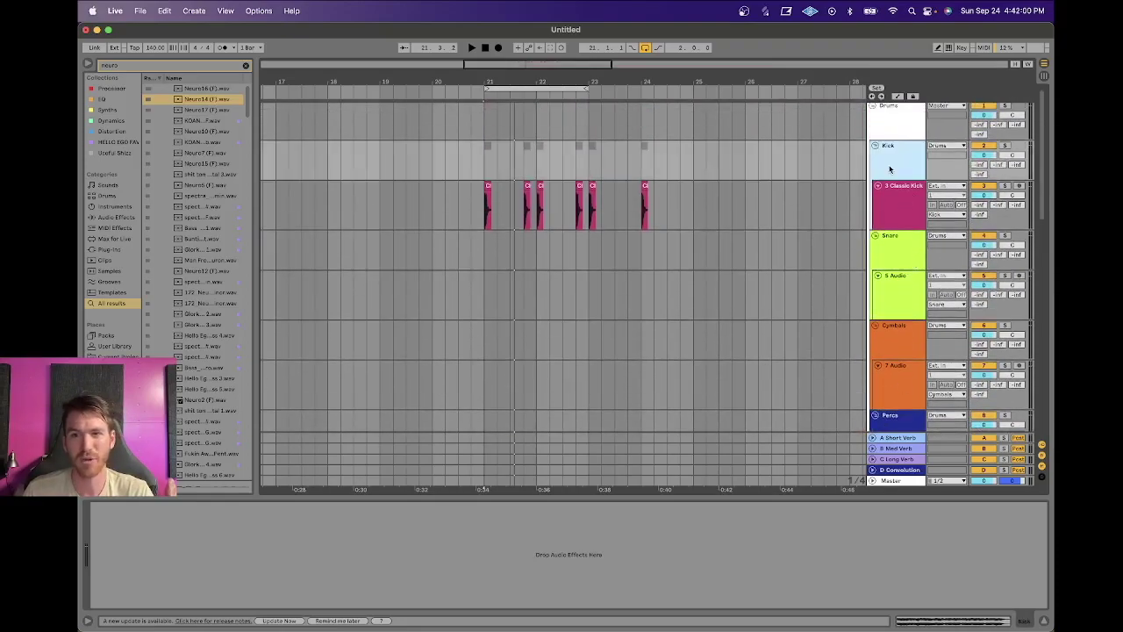
Review the Kick, Snare, Cymbals, Percs and Fills groups inside the Drums group.
{"action": "scroll", "coordinate": [890, 162], "scroll_direction": "down", "scroll_amount": 2}
{"action": "left_click", "coordinate": [890, 167]}
{"action": "left_click", "coordinate": [894, 245]}
{"action": "left_click", "coordinate": [896, 326]}
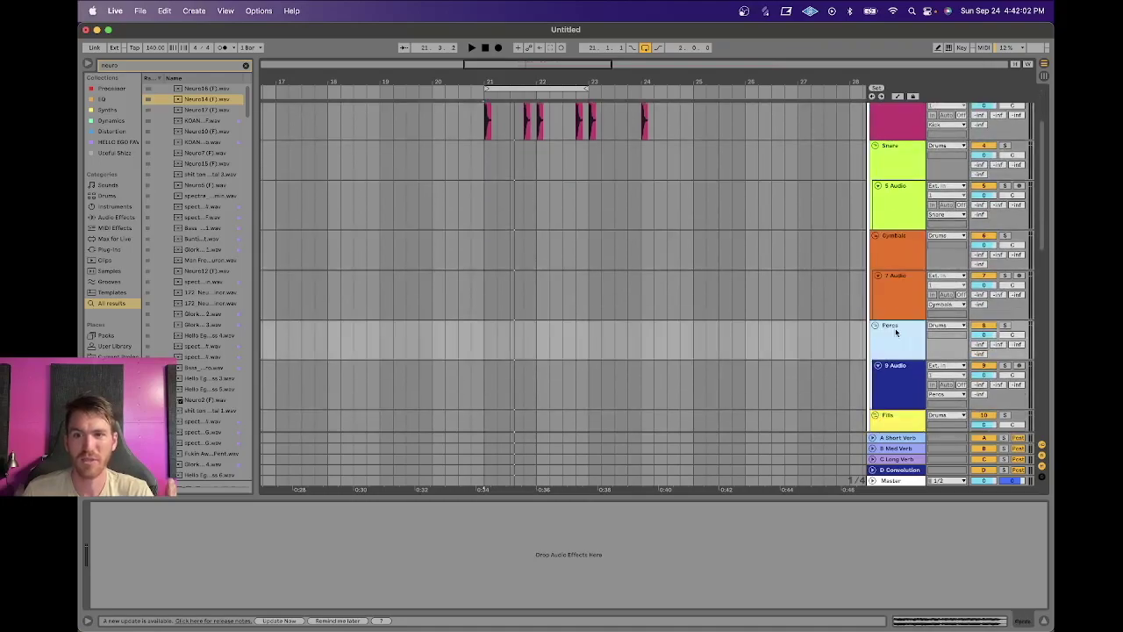
{"action": "scroll", "coordinate": [895, 326], "scroll_direction": "down", "scroll_amount": 2}
{"action": "left_click", "coordinate": [894, 349]}
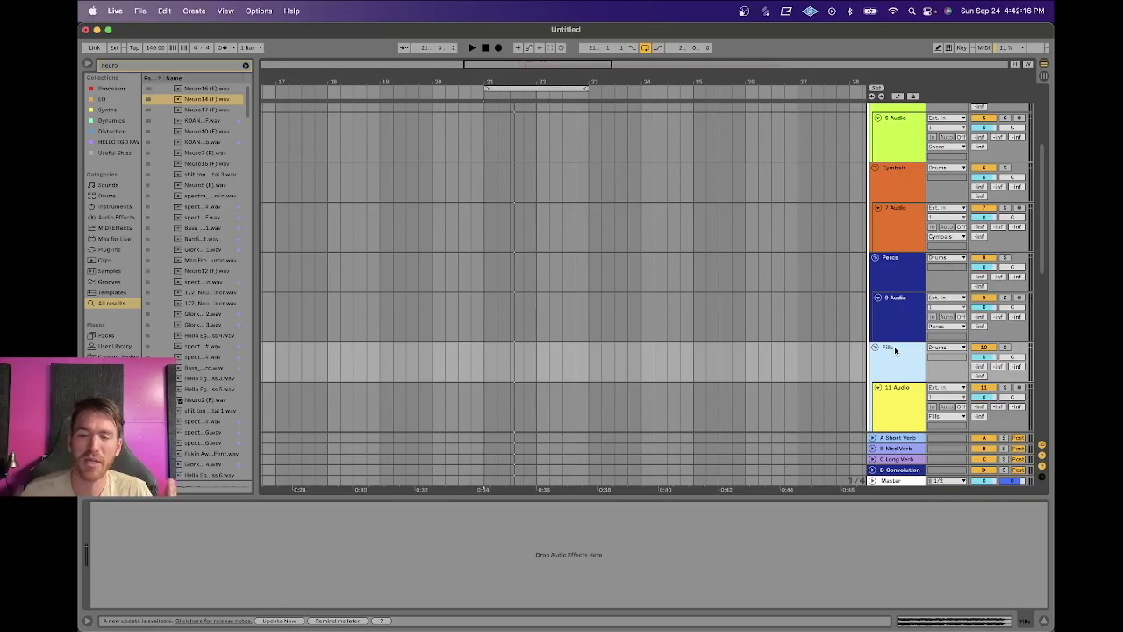
Look through the track list from the Drums groups past Sidechain and Routing to the Bass group's Neuro14 (F) track.
{"action": "scroll", "coordinate": [894, 350], "scroll_direction": "up", "scroll_amount": 8}
{"action": "scroll", "coordinate": [894, 350], "scroll_direction": "down", "scroll_amount": 4}
{"action": "scroll", "coordinate": [894, 350], "scroll_direction": "up", "scroll_amount": 4}
{"action": "scroll", "coordinate": [894, 351], "scroll_direction": "down", "scroll_amount": 4}
{"action": "scroll", "coordinate": [894, 350], "scroll_direction": "up", "scroll_amount": 4}
{"action": "scroll", "coordinate": [894, 350], "scroll_direction": "down", "scroll_amount": 8}
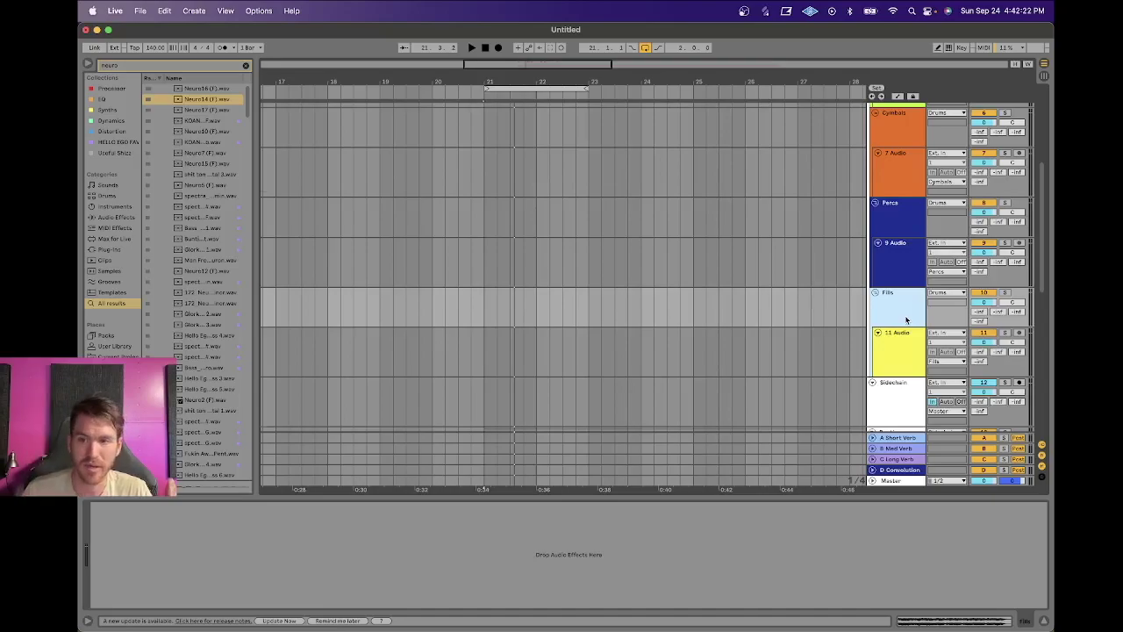
{"action": "scroll", "coordinate": [906, 320], "scroll_direction": "down", "scroll_amount": 6}
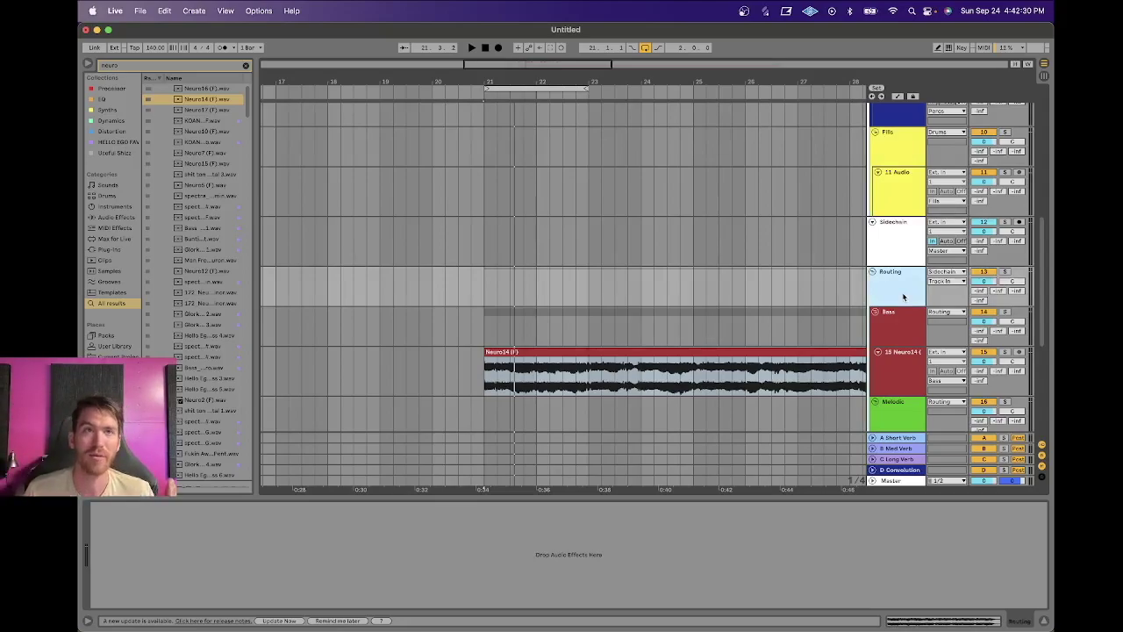
{"action": "scroll", "coordinate": [903, 296], "scroll_direction": "down", "scroll_amount": 3}
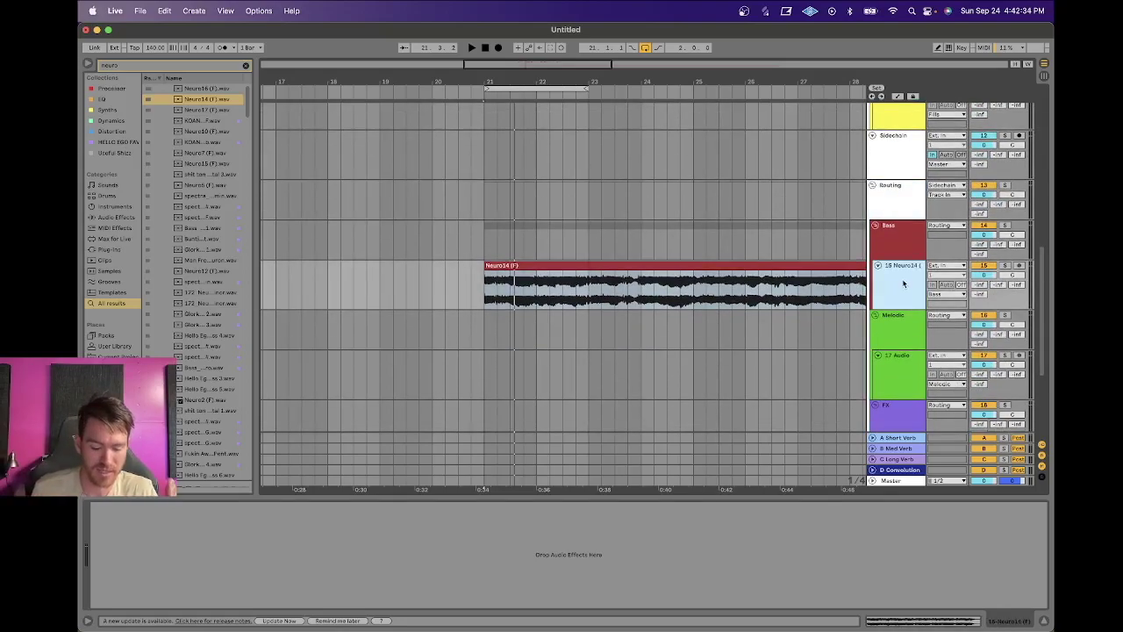
Insert a MIDI track below Neuro14 (F) in the Bass group, search the browser for filtered, and load the Hello Ego Filtered Square Sub preset.
{"action": "left_click", "coordinate": [693, 283]}
{"action": "left_click_drag", "start_coordinate": [693, 283], "coordinate": [477, 274]}
{"action": "left_click", "coordinate": [487, 291]}
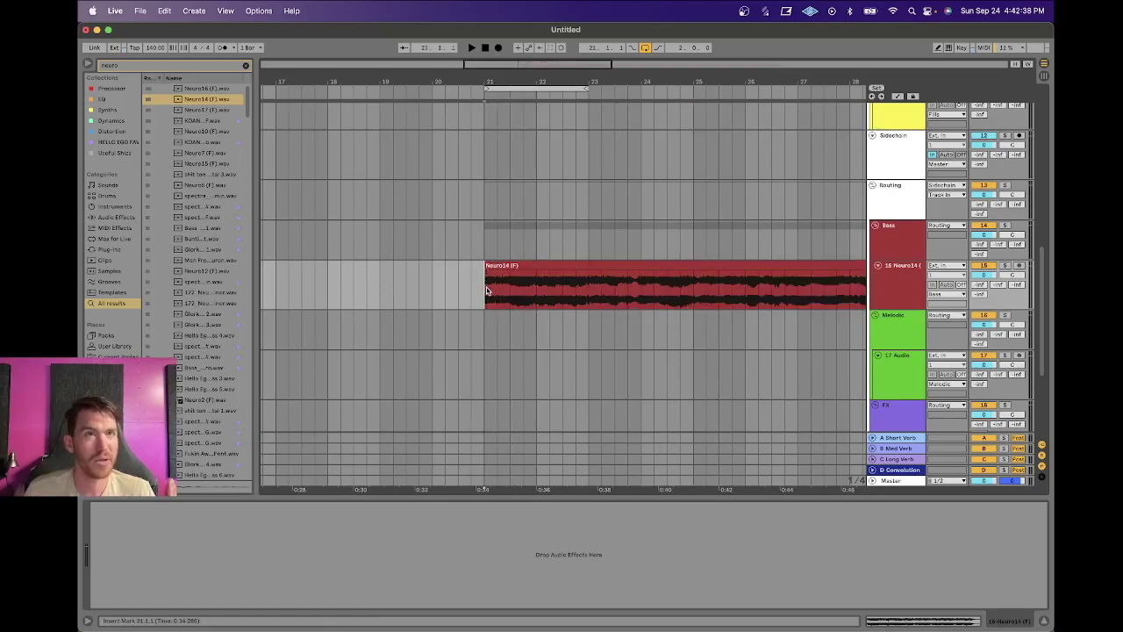
{"action": "left_click", "coordinate": [902, 279]}
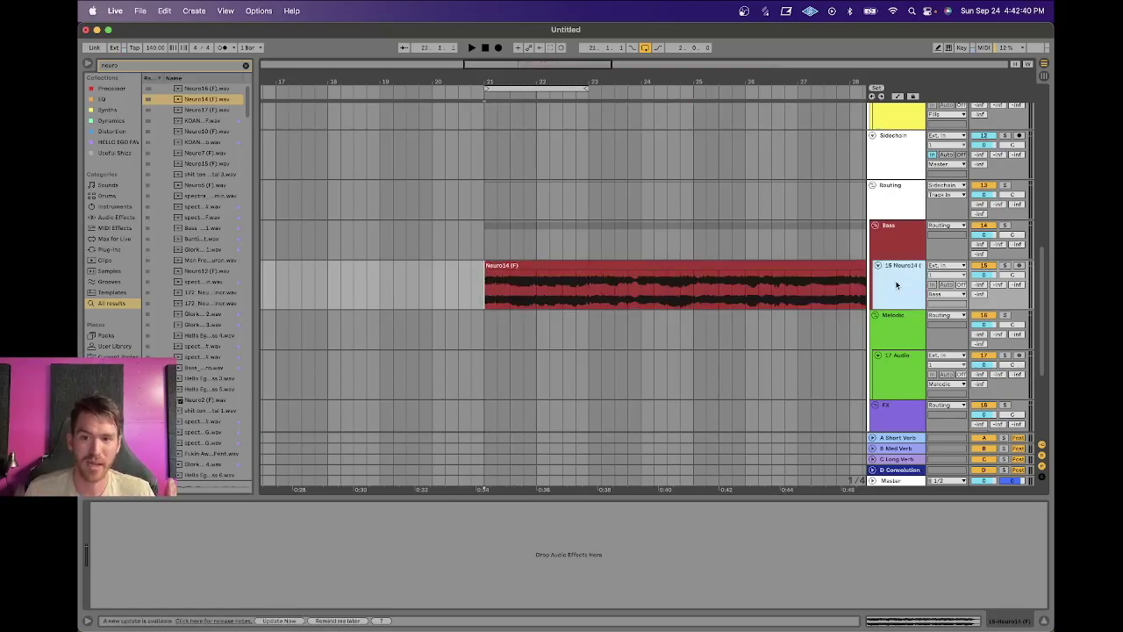
{"action": "key", "text": "super+shift+t"}
{"action": "key", "text": "super+f"}
{"action": "type", "text": "filtered"}
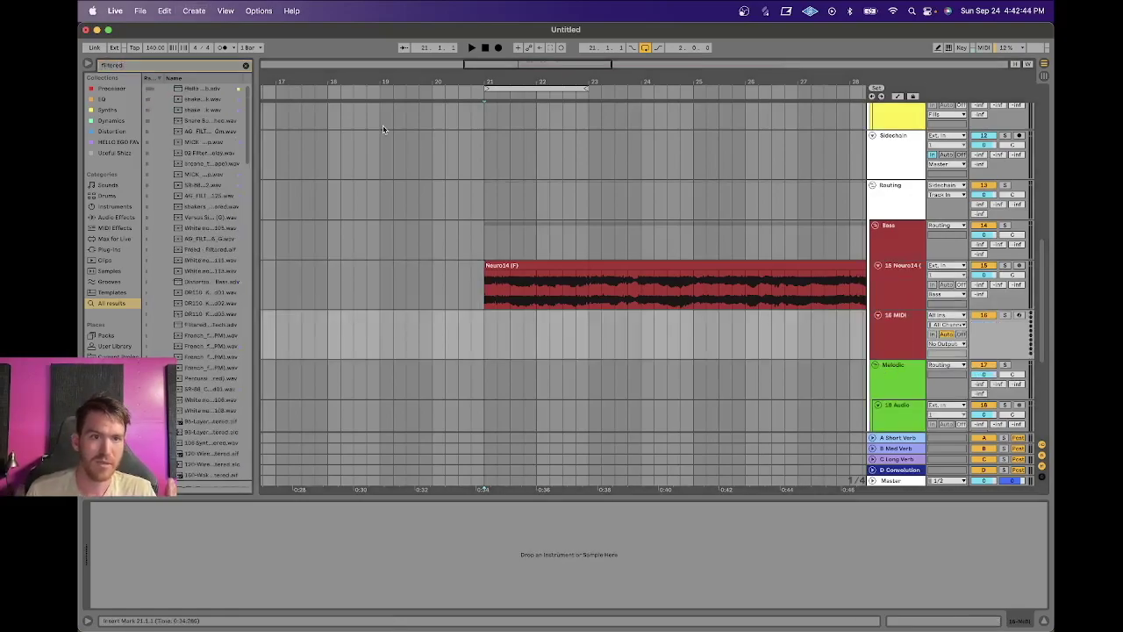
{"action": "double_click", "coordinate": [200, 89]}
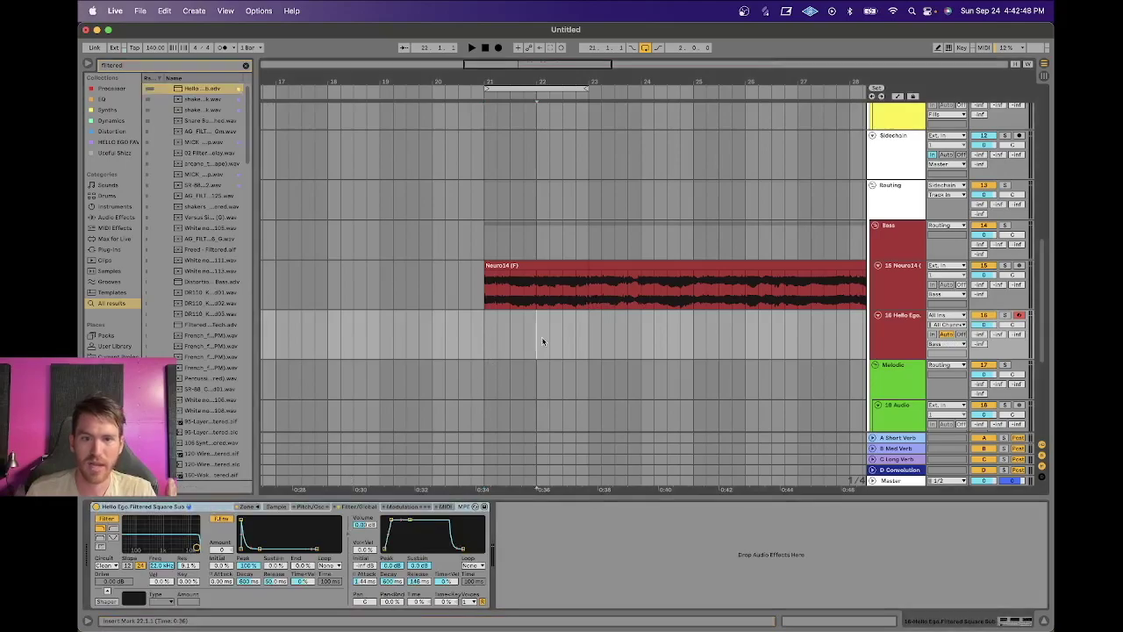
Recolour the Neuro14 (F) track bright red and assign the track colour to its clips.
{"action": "left_click", "coordinate": [887, 271]}
{"action": "right_click", "coordinate": [900, 281]}
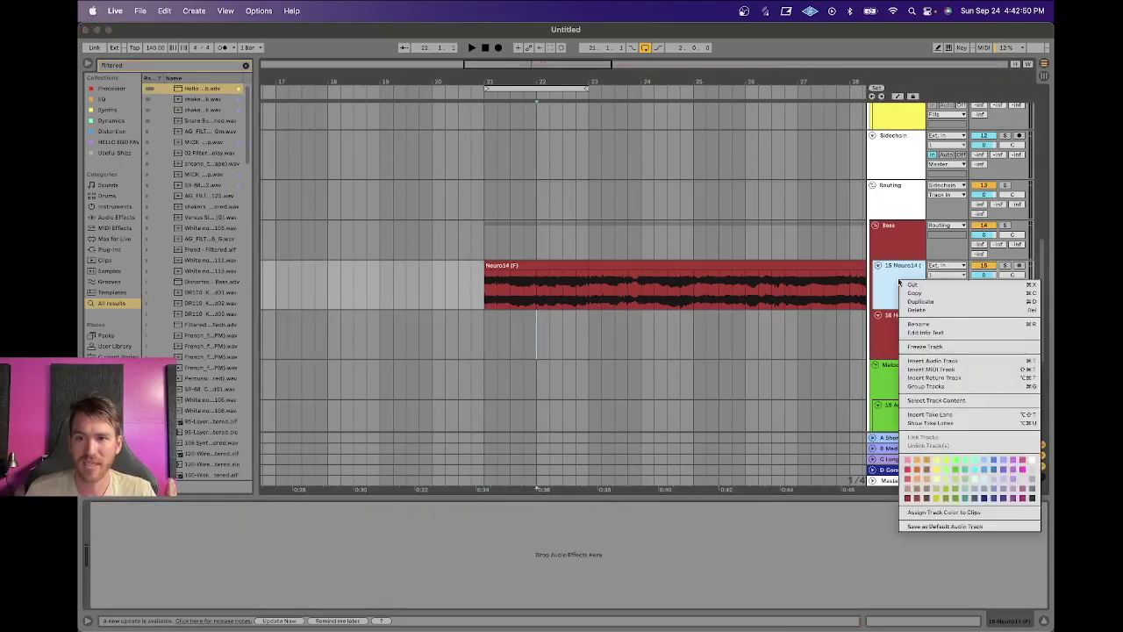
{"action": "left_click", "coordinate": [909, 472]}
{"action": "left_click", "coordinate": [906, 293]}
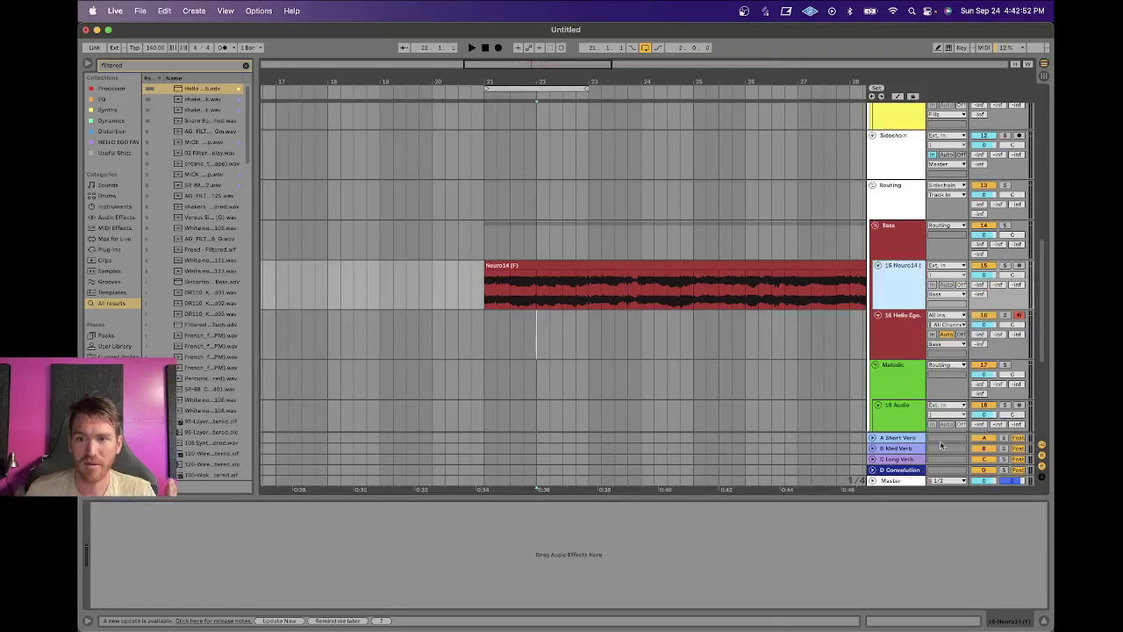
{"action": "right_click", "coordinate": [909, 289]}
{"action": "left_click", "coordinate": [921, 520]}
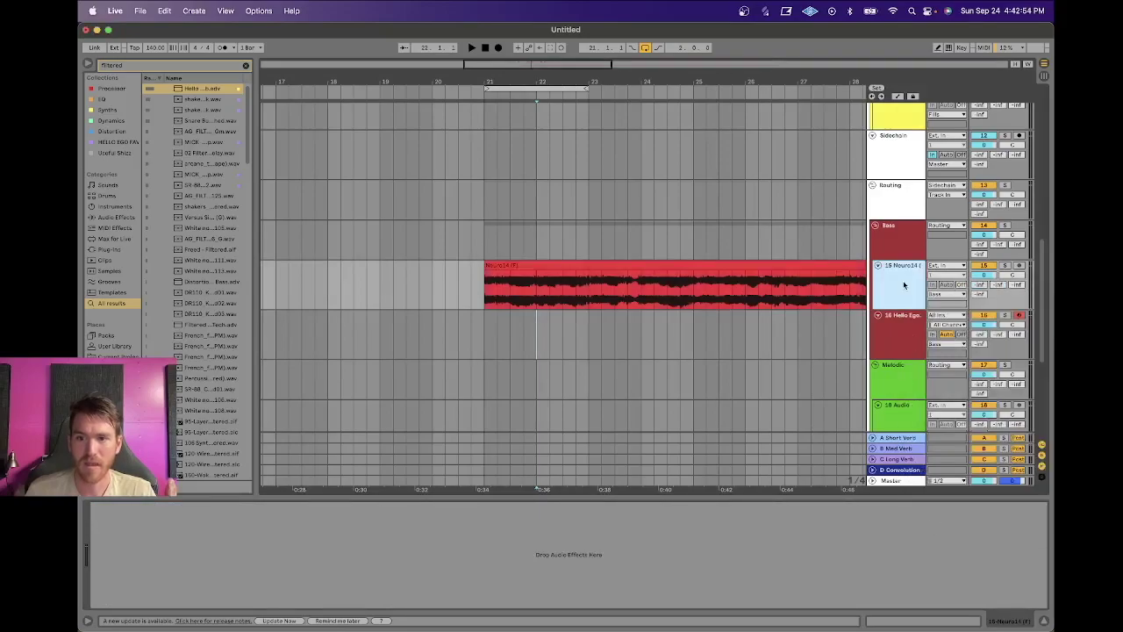
Compare the Bass group's two track colours and review the Melodic and FX groups with their audio tracks.
{"action": "left_click", "coordinate": [904, 337]}
{"action": "left_click", "coordinate": [897, 307]}
{"action": "left_click", "coordinate": [893, 332]}
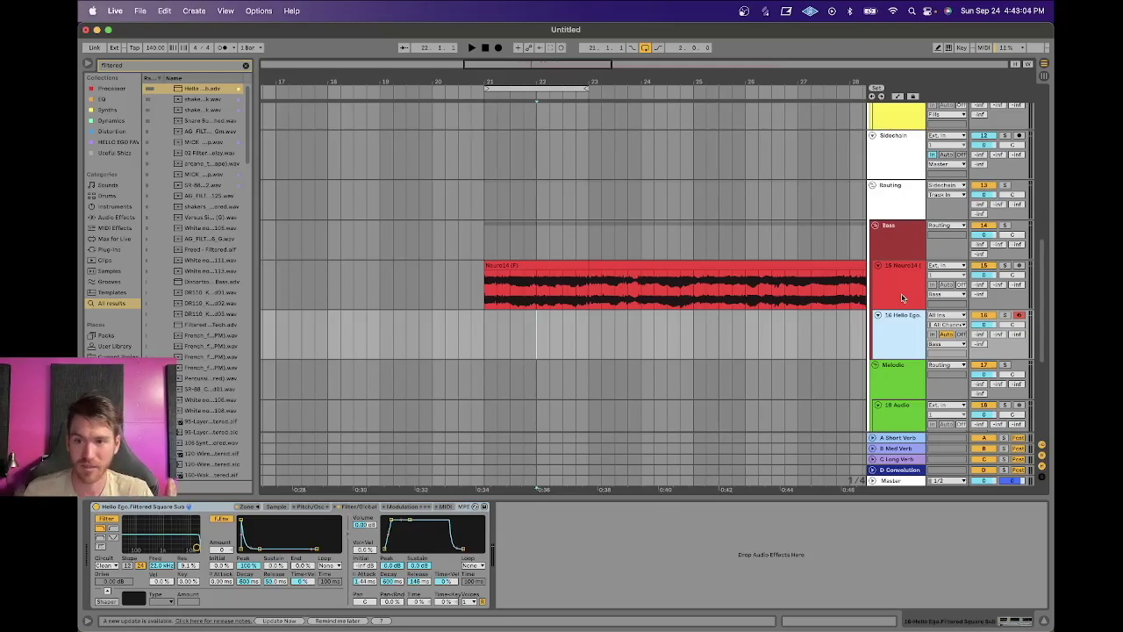
{"action": "scroll", "coordinate": [901, 296], "scroll_direction": "down", "scroll_amount": 6}
{"action": "scroll", "coordinate": [901, 293], "scroll_direction": "up", "scroll_amount": 1}
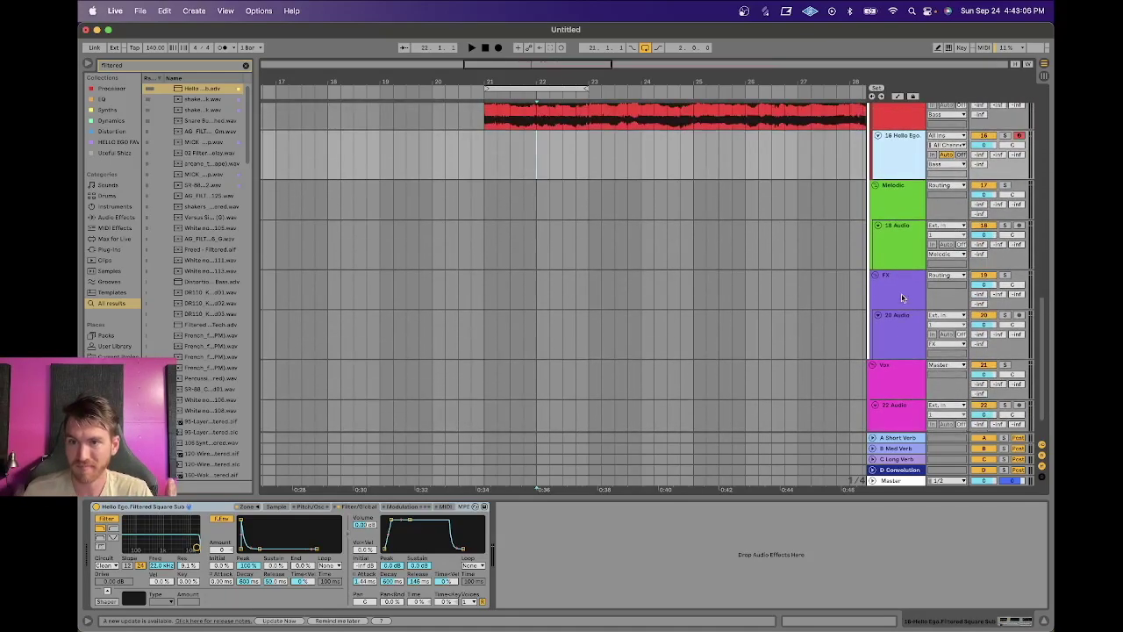
{"action": "left_click", "coordinate": [901, 293]}
{"action": "left_click", "coordinate": [904, 320]}
{"action": "left_click", "coordinate": [903, 294]}
{"action": "left_click", "coordinate": [899, 230]}
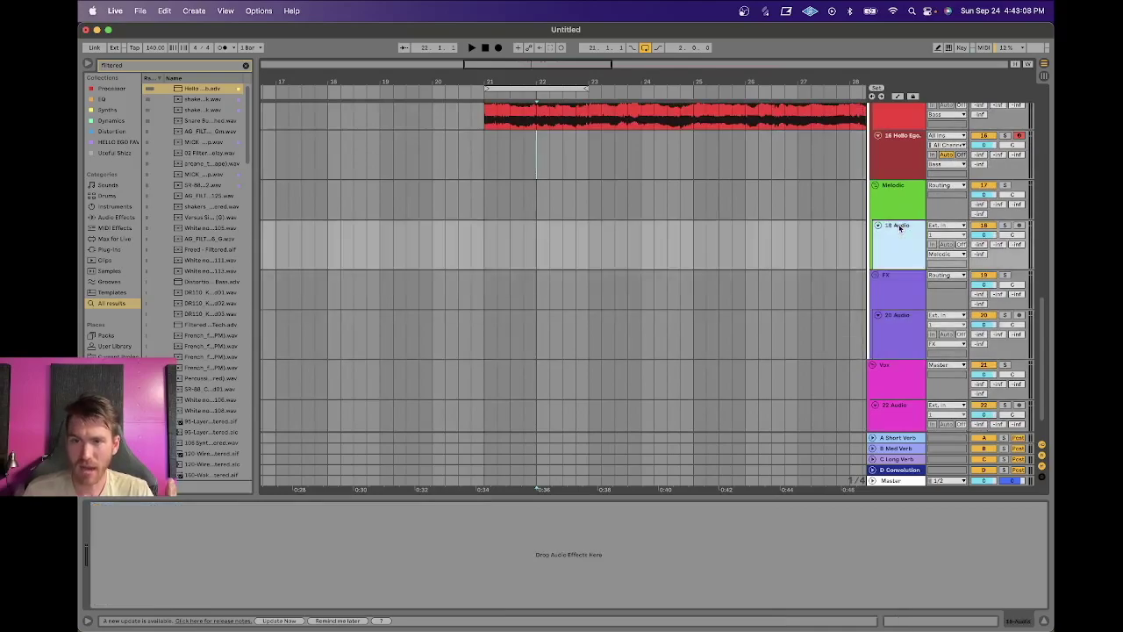
{"action": "left_click", "coordinate": [894, 204]}
Return to the Bass group and display the Kickstart 2 devices on the Sidechain track.
{"action": "scroll", "coordinate": [892, 205], "scroll_direction": "up", "scroll_amount": 12}
{"action": "scroll", "coordinate": [890, 203], "scroll_direction": "down", "scroll_amount": 7}
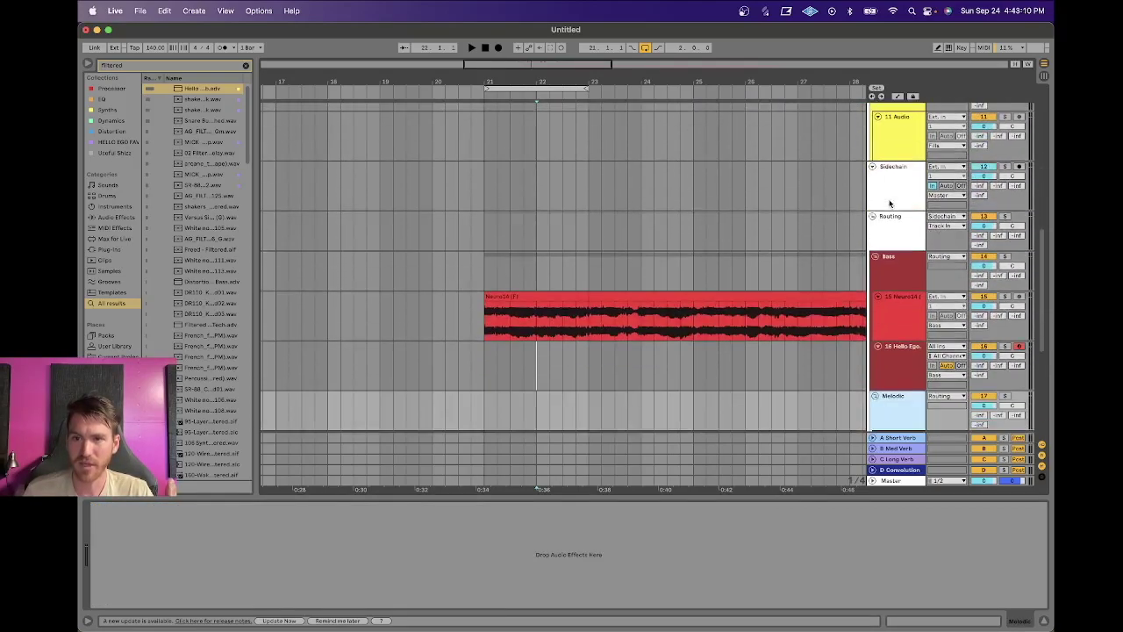
{"action": "left_click", "coordinate": [891, 271]}
{"action": "scroll", "coordinate": [893, 292], "scroll_direction": "up", "scroll_amount": 1}
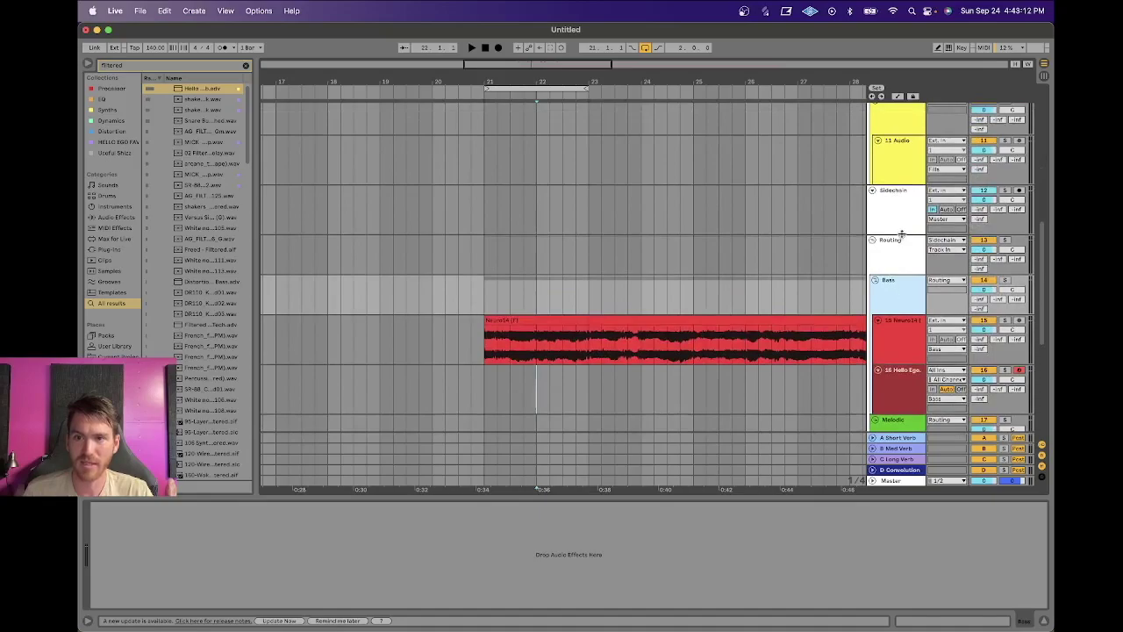
{"action": "left_click", "coordinate": [891, 228]}
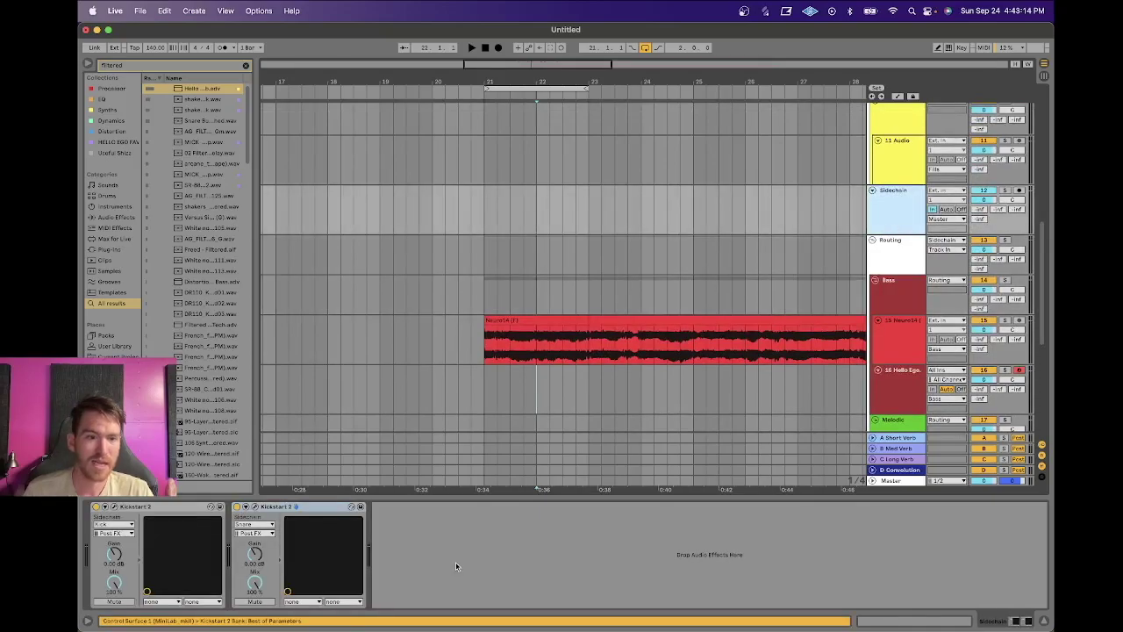